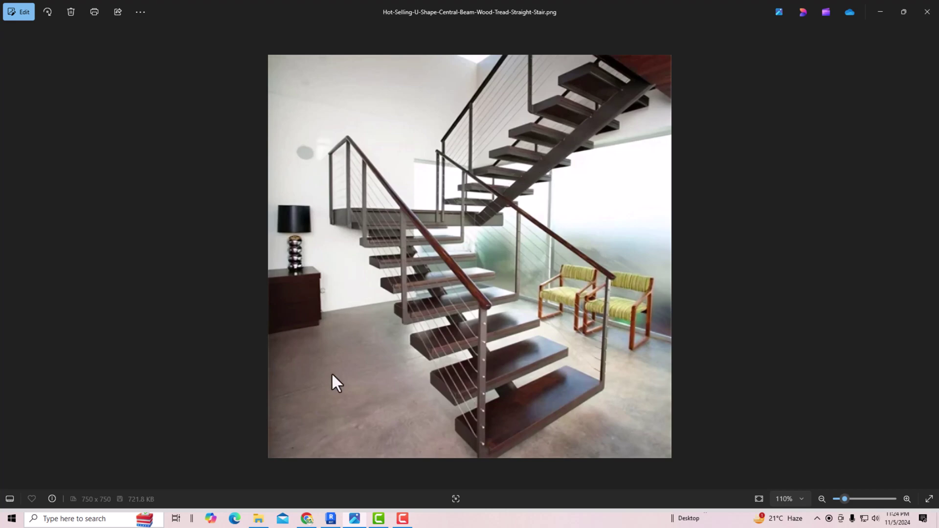
Step: Switch to Revit and create a new project from the Architecture template
{"action": "left_click", "coordinate": [331, 519]}
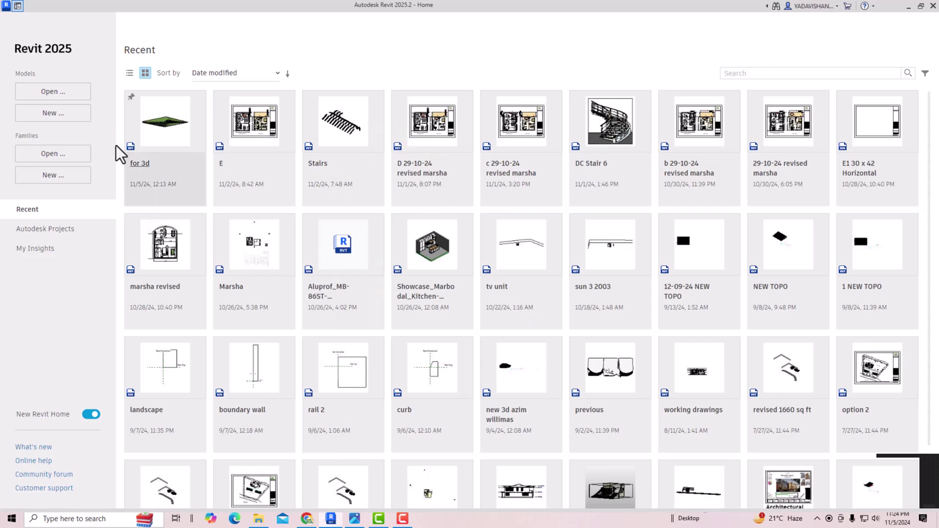
{"action": "left_click", "coordinate": [59, 117]}
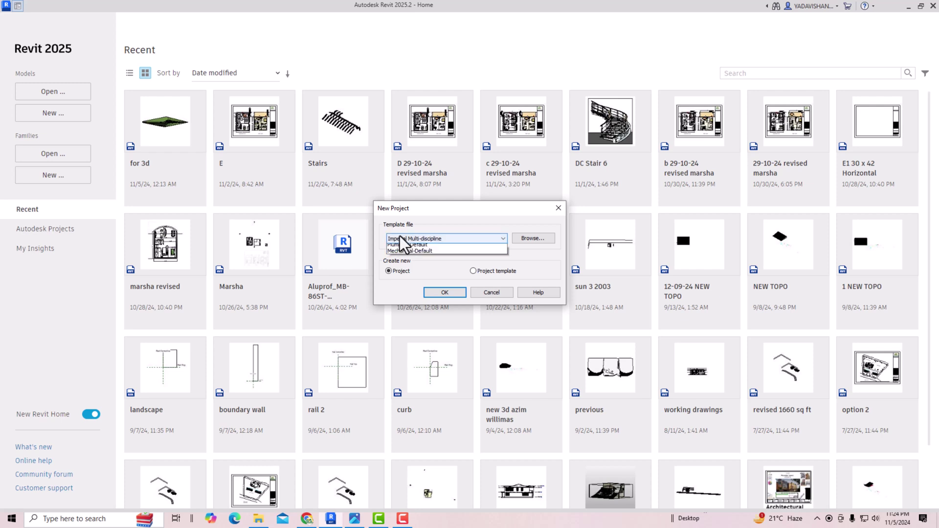
{"action": "left_click", "coordinate": [400, 237]}
{"action": "left_click", "coordinate": [406, 265]}
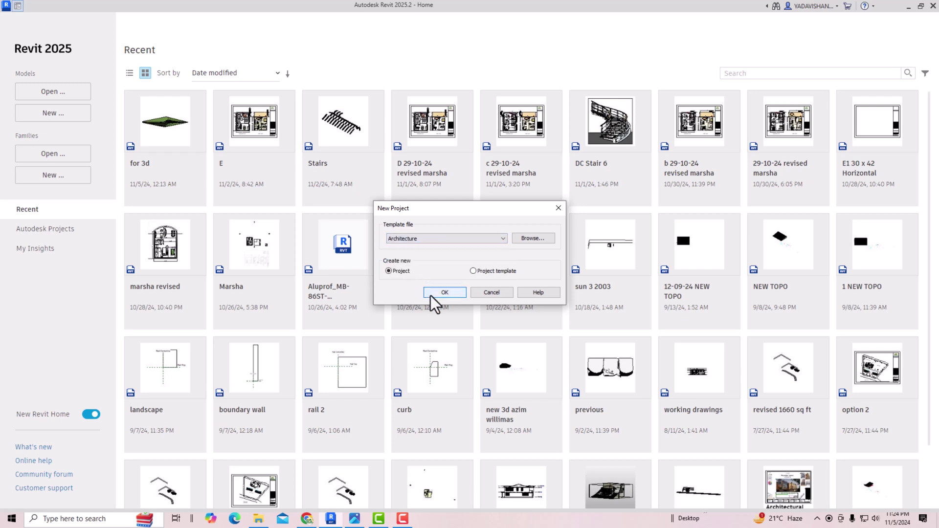
{"action": "left_click", "coordinate": [430, 294]}
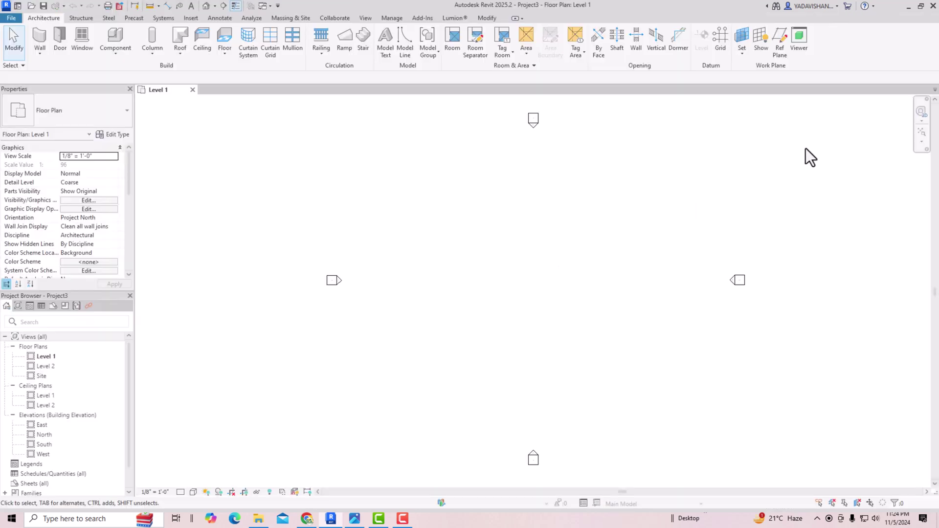
Step: Start a stair on Level 1 and duplicate its 7" max riser 11" tread type under the suggested name
{"action": "scroll", "coordinate": [263, 216], "scroll_direction": "down", "scroll_amount": 3}
{"action": "scroll", "coordinate": [353, 211], "scroll_direction": "up", "scroll_amount": 2}
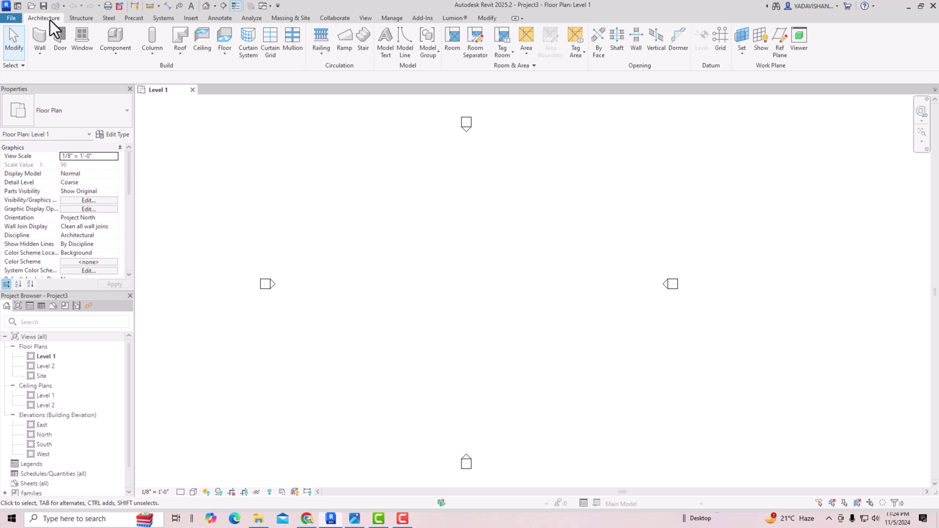
{"action": "left_click", "coordinate": [365, 46]}
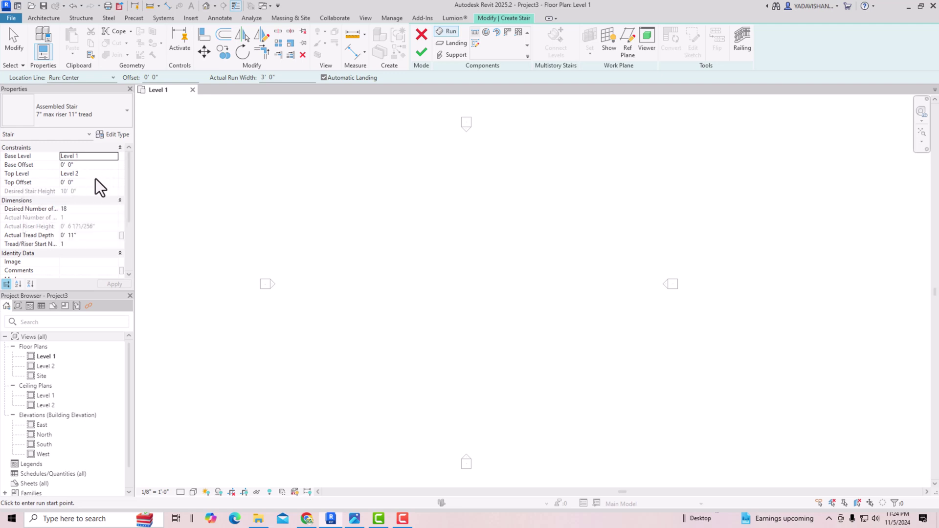
{"action": "left_click", "coordinate": [61, 209]}
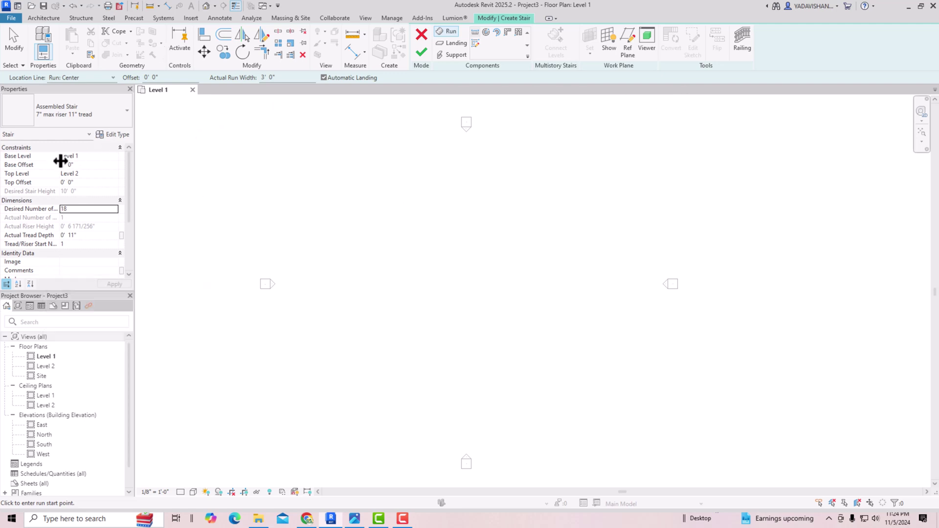
{"action": "left_click", "coordinate": [110, 136]}
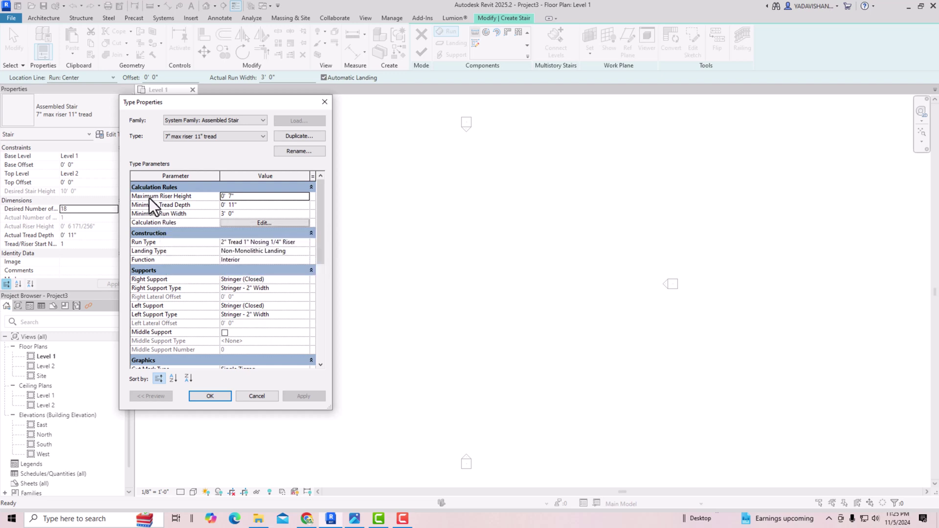
{"action": "left_click", "coordinate": [231, 198]}
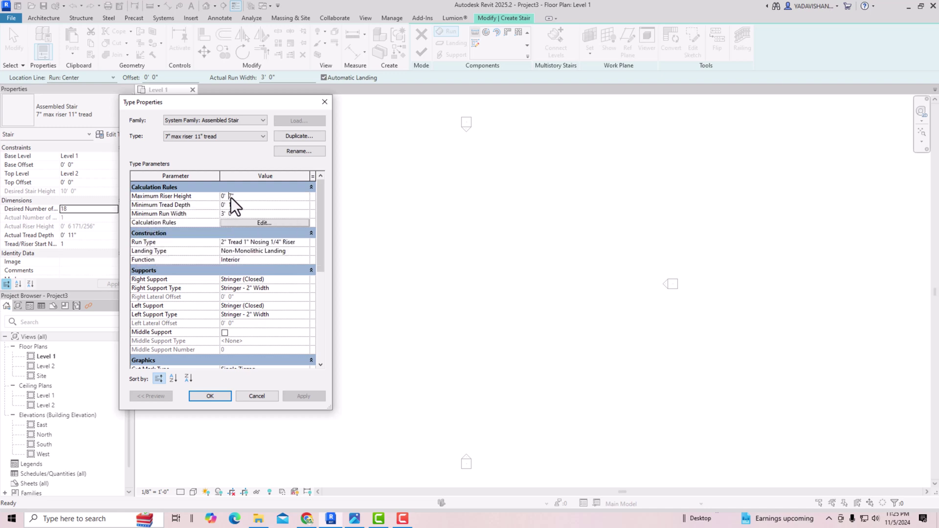
{"action": "left_click", "coordinate": [299, 137]}
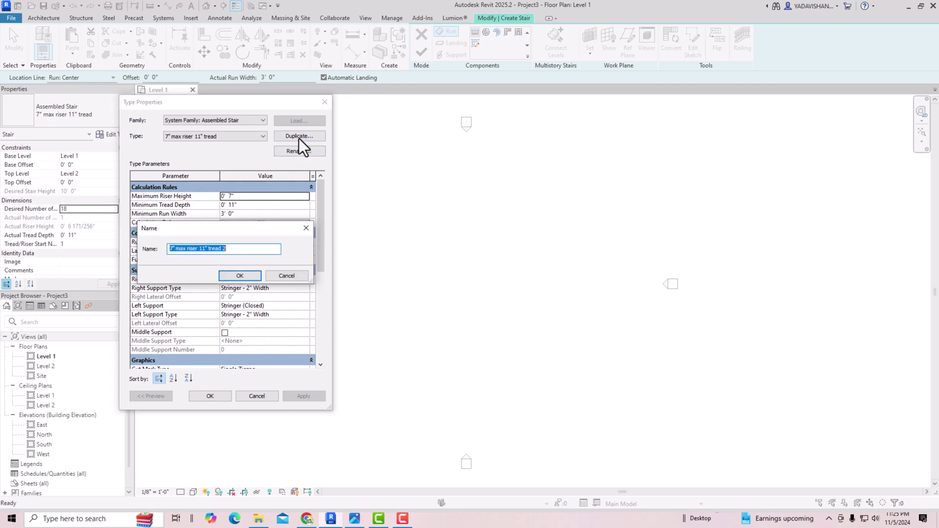
{"action": "left_click", "coordinate": [241, 275]}
Step: Set the duplicated stair type's maximum riser height to 6 inches and apply it
{"action": "left_click", "coordinate": [230, 198]}
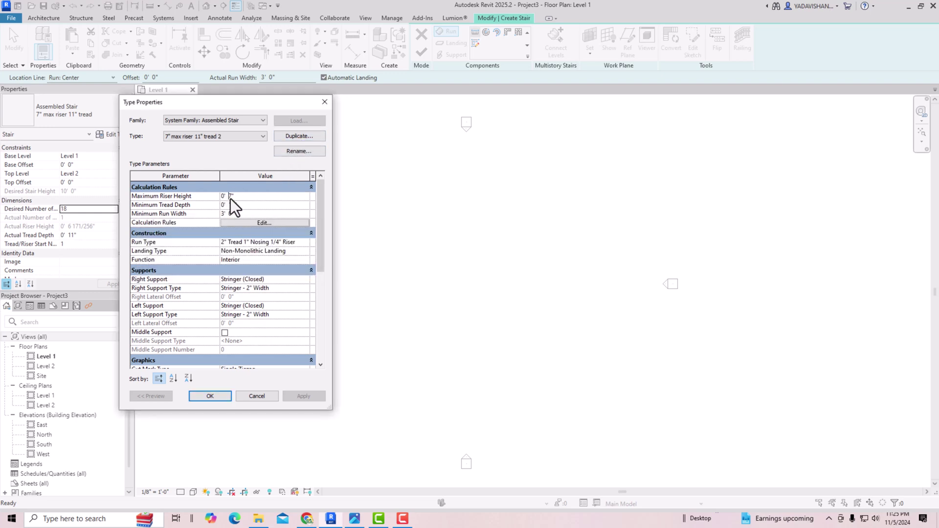
{"action": "double_click", "coordinate": [228, 196]}
{"action": "type", "text": "6"}
{"action": "left_click", "coordinate": [305, 396]}
{"action": "left_click", "coordinate": [208, 396]}
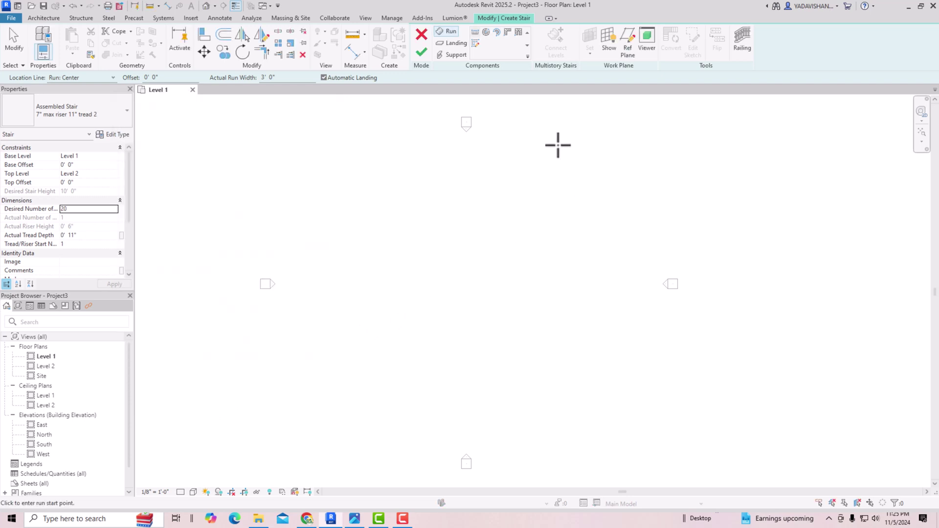
Step: Draw a U-shaped stair with an 11-riser run 9'-2" long and a parallel return run for the remaining 9 risers, and finish it
{"action": "scroll", "coordinate": [438, 241], "scroll_direction": "up", "scroll_amount": 1}
{"action": "scroll", "coordinate": [437, 241], "scroll_direction": "up", "scroll_amount": 1}
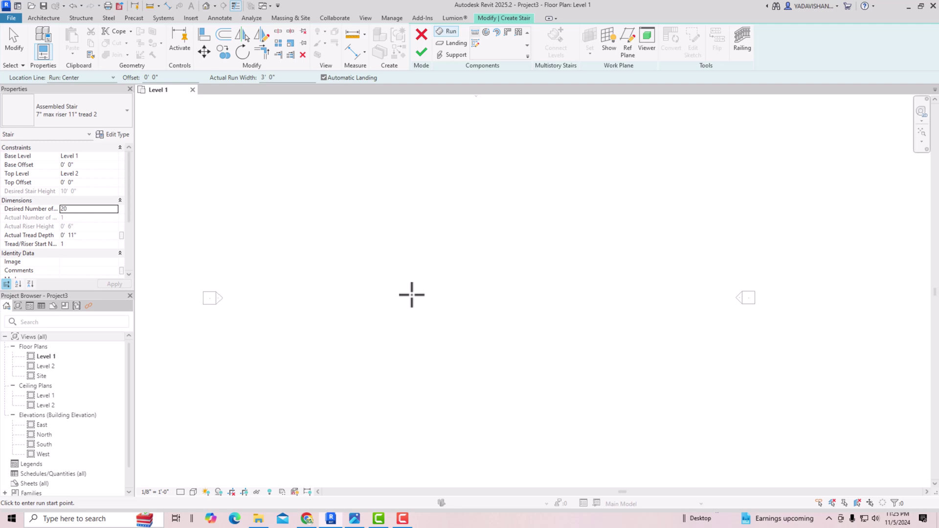
{"action": "left_click", "coordinate": [410, 303]}
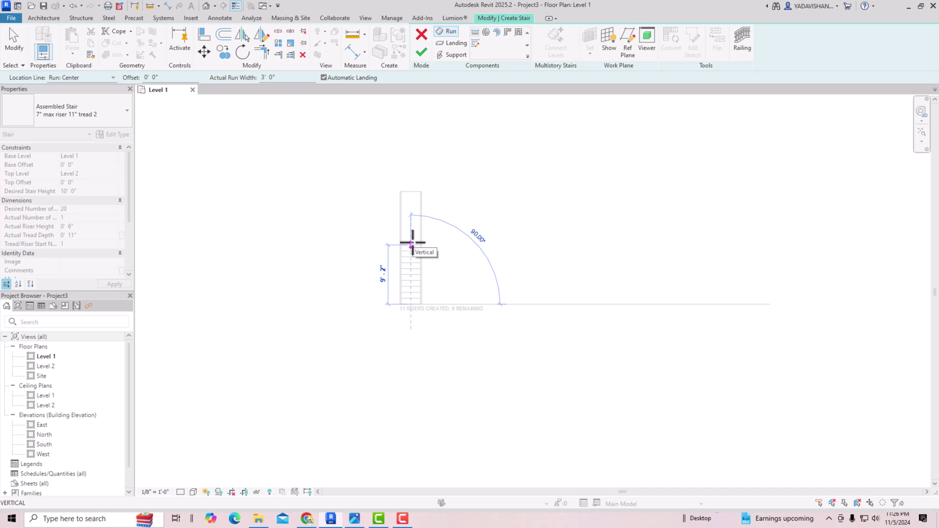
{"action": "left_click", "coordinate": [411, 243]}
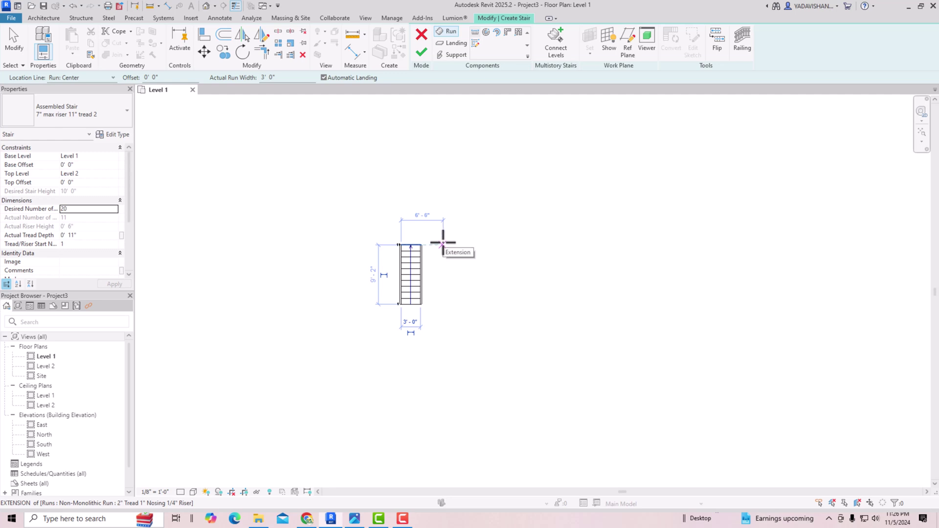
{"action": "left_click", "coordinate": [443, 243]}
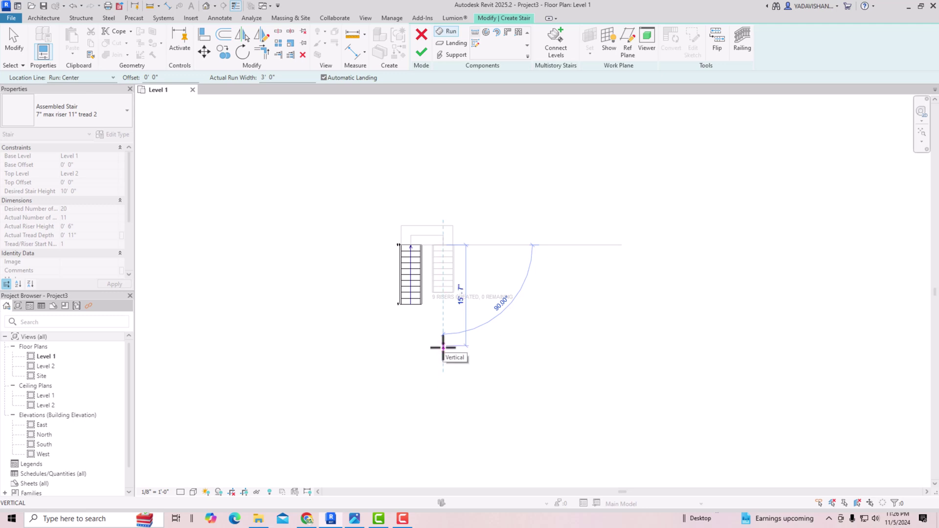
{"action": "left_click", "coordinate": [443, 350]}
{"action": "scroll", "coordinate": [454, 262], "scroll_direction": "up", "scroll_amount": 5}
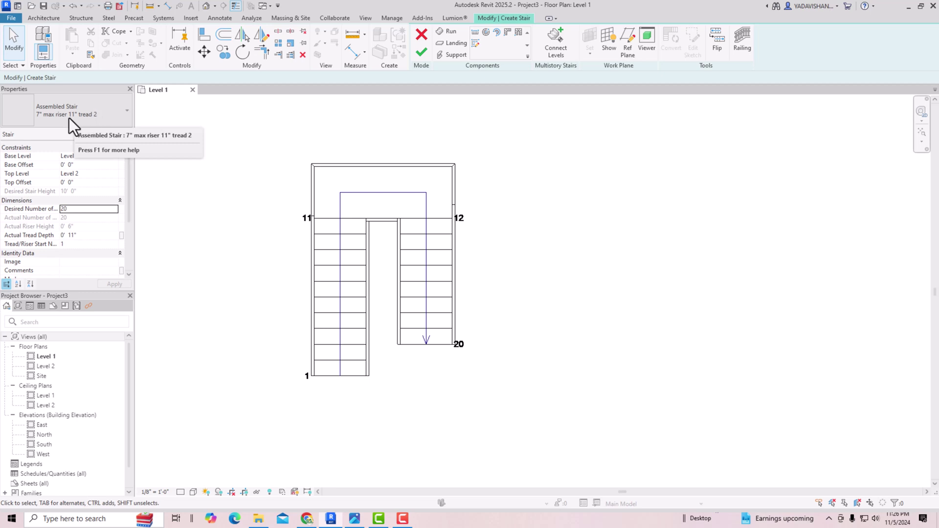
{"action": "left_click", "coordinate": [420, 54]}
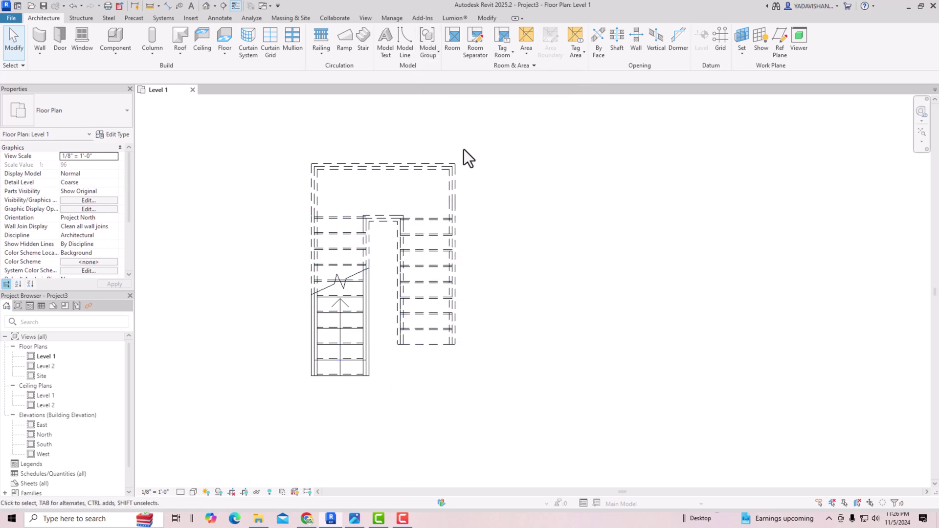
{"action": "scroll", "coordinate": [359, 168], "scroll_direction": "up", "scroll_amount": 1}
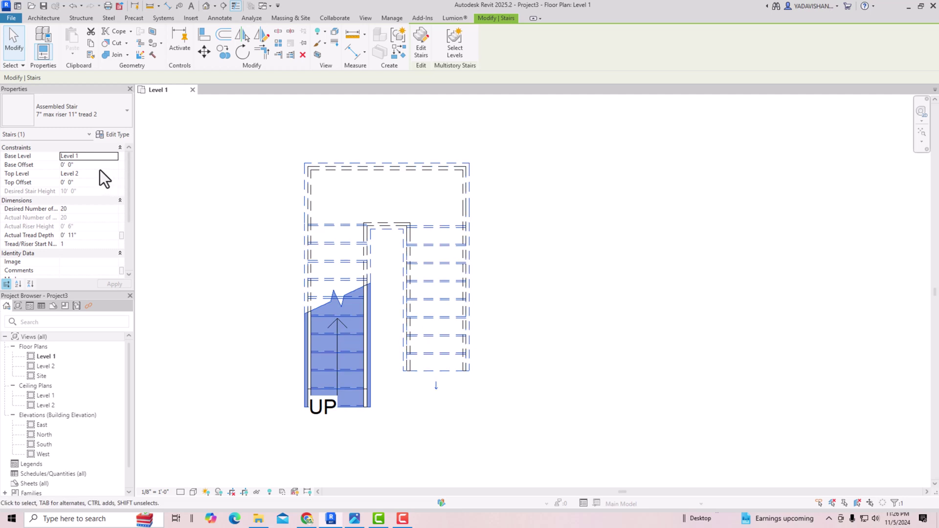
{"action": "left_click", "coordinate": [81, 119]}
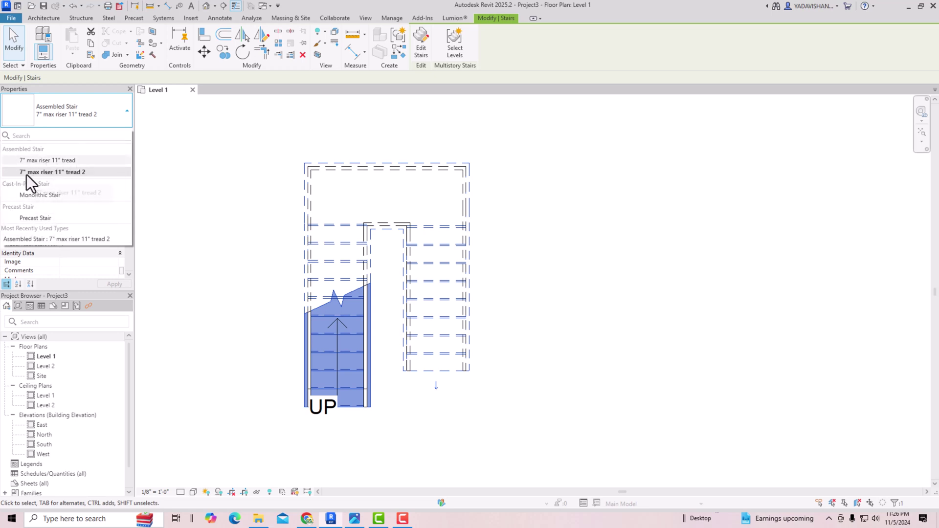
{"action": "left_click", "coordinate": [211, 136]}
Step: Open the default 3D view, fit the stair in it and turn the model towards its front side
{"action": "left_click", "coordinate": [204, 6]}
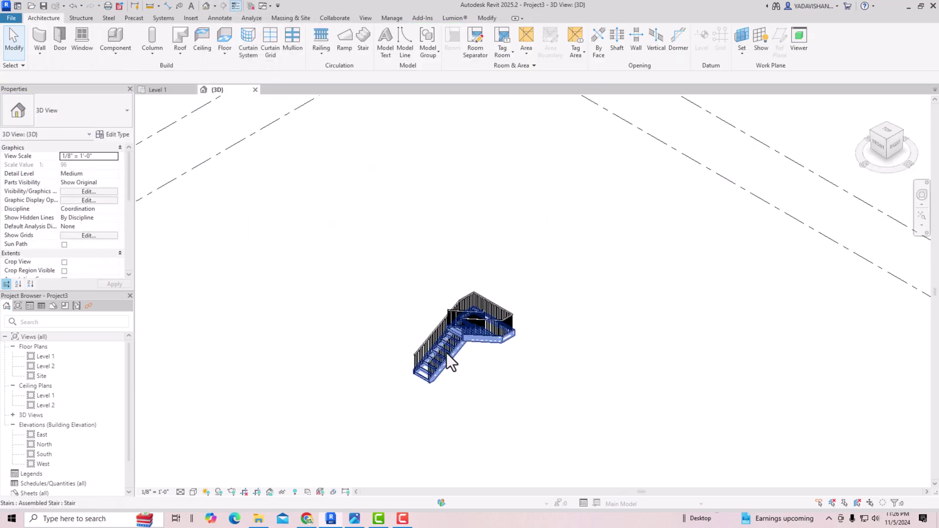
{"action": "key", "text": "z"}
{"action": "key", "text": "f"}
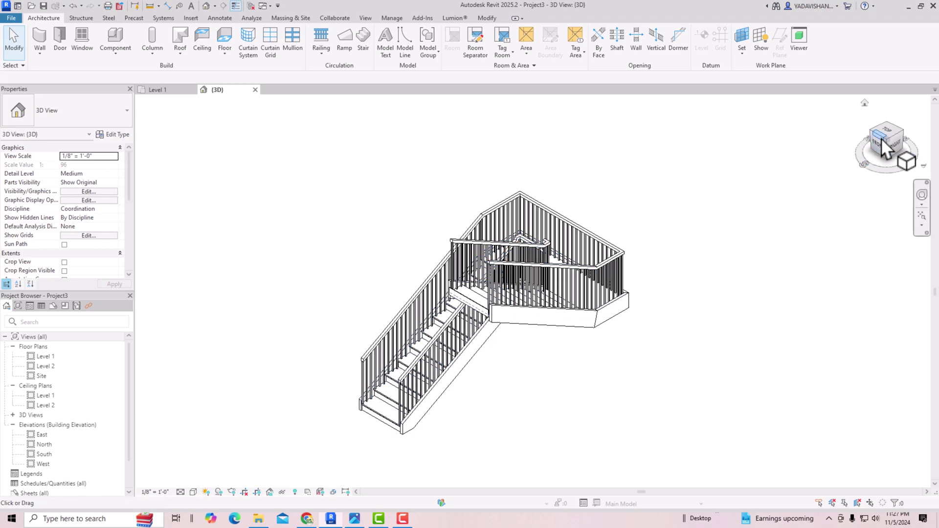
{"action": "left_click_drag", "start_coordinate": [891, 136], "coordinate": [908, 141]}
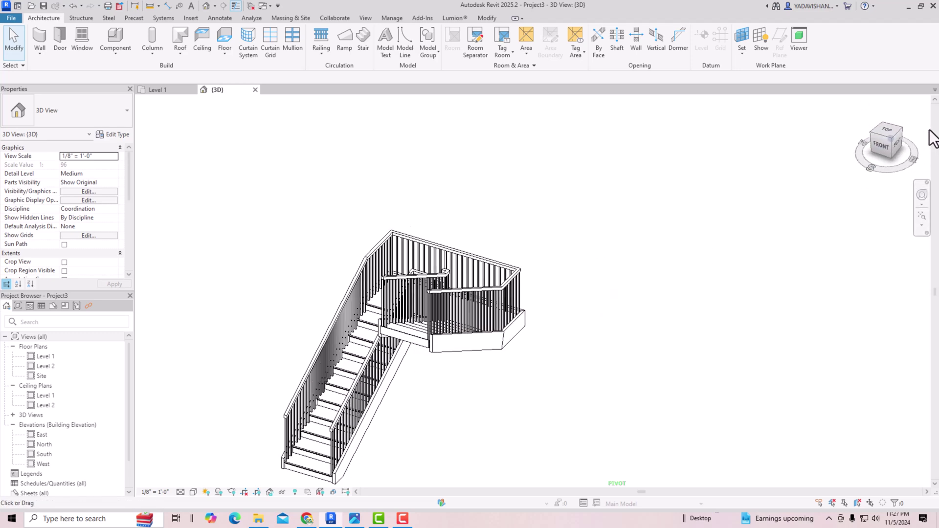
Step: Switch the 3D view's visual style to a shaded display of the stair
{"action": "scroll", "coordinate": [510, 333], "scroll_direction": "up", "scroll_amount": 3}
{"action": "scroll", "coordinate": [486, 248], "scroll_direction": "up", "scroll_amount": 4}
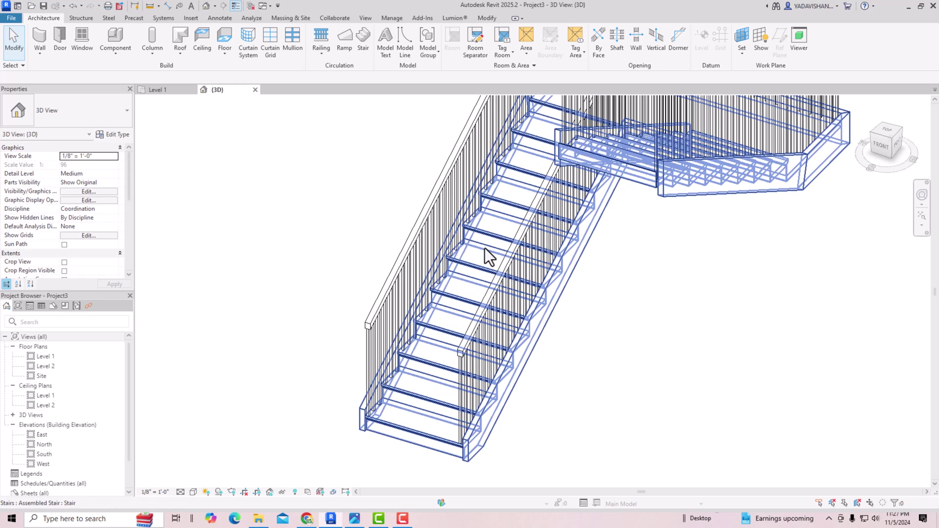
{"action": "scroll", "coordinate": [289, 362], "scroll_direction": "up", "scroll_amount": 2}
{"action": "scroll", "coordinate": [289, 363], "scroll_direction": "down", "scroll_amount": 3}
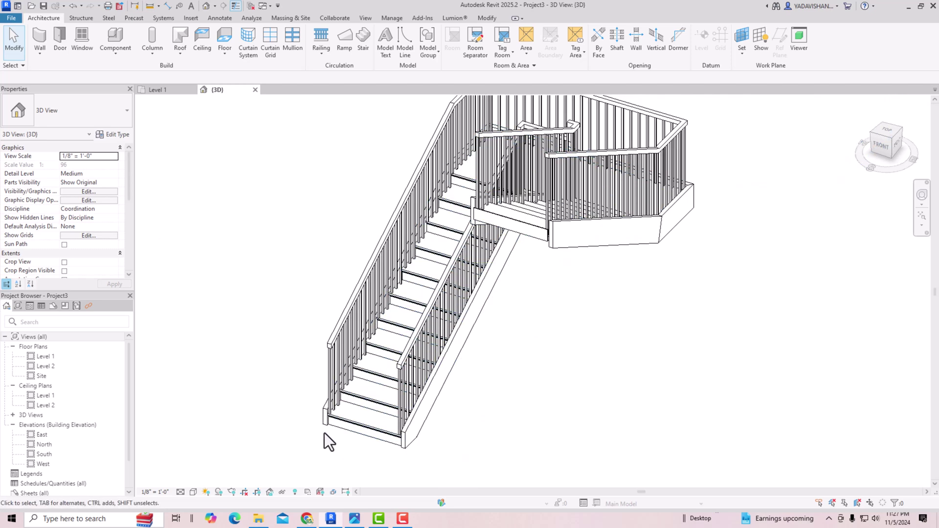
{"action": "scroll", "coordinate": [453, 427], "scroll_direction": "up", "scroll_amount": 3}
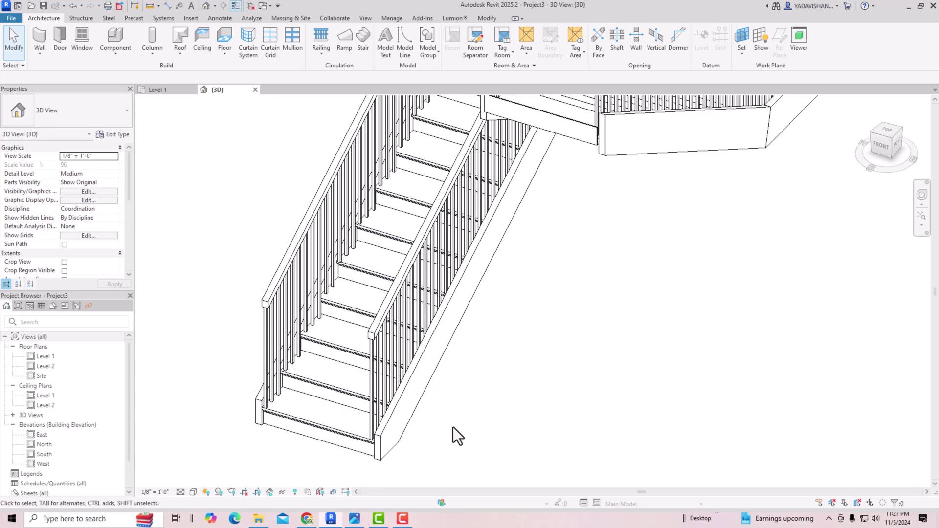
{"action": "scroll", "coordinate": [316, 441], "scroll_direction": "down", "scroll_amount": 4}
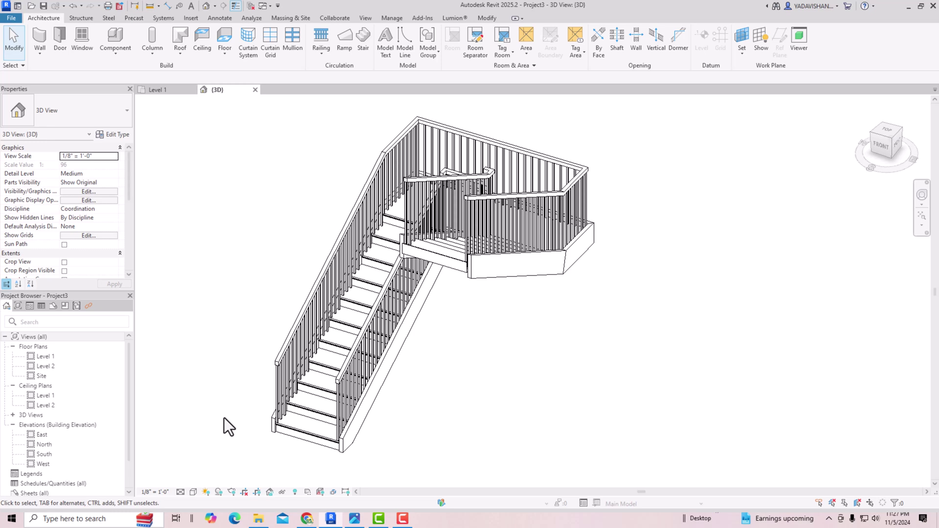
{"action": "left_click", "coordinate": [195, 491]}
{"action": "left_click", "coordinate": [200, 482]}
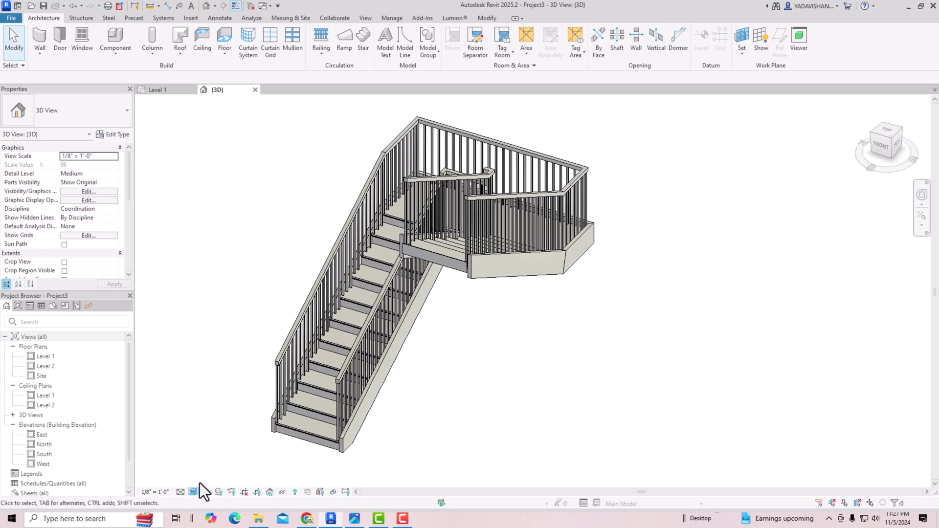
Step: Examine the shaded stair's runs, landing and supports from the front and from below
{"action": "scroll", "coordinate": [374, 369], "scroll_direction": "up", "scroll_amount": 3}
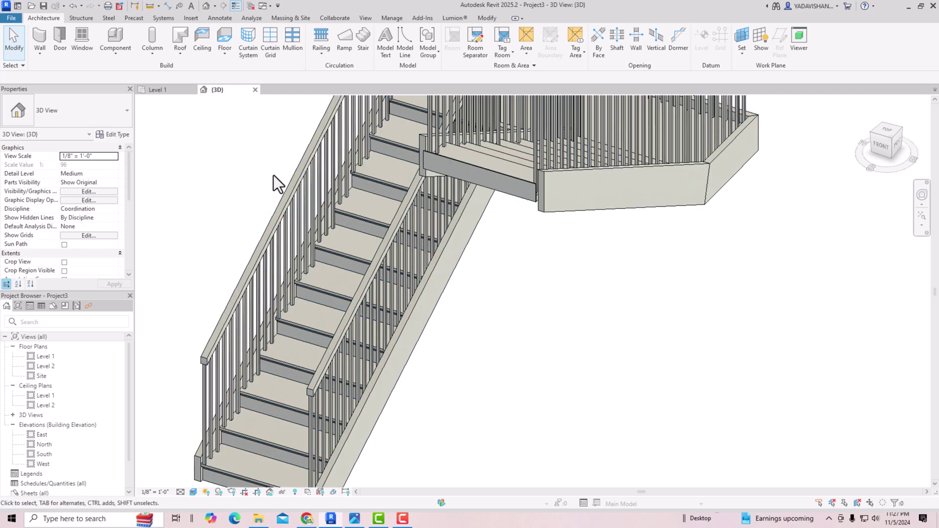
{"action": "scroll", "coordinate": [274, 175], "scroll_direction": "down", "scroll_amount": 2}
{"action": "scroll", "coordinate": [374, 324], "scroll_direction": "down", "scroll_amount": 2}
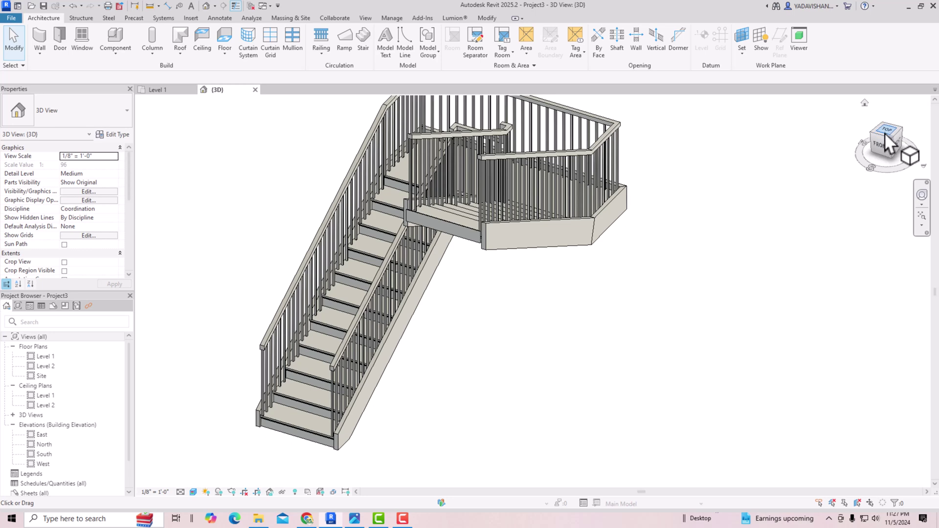
{"action": "left_click_drag", "start_coordinate": [884, 133], "coordinate": [876, 149]}
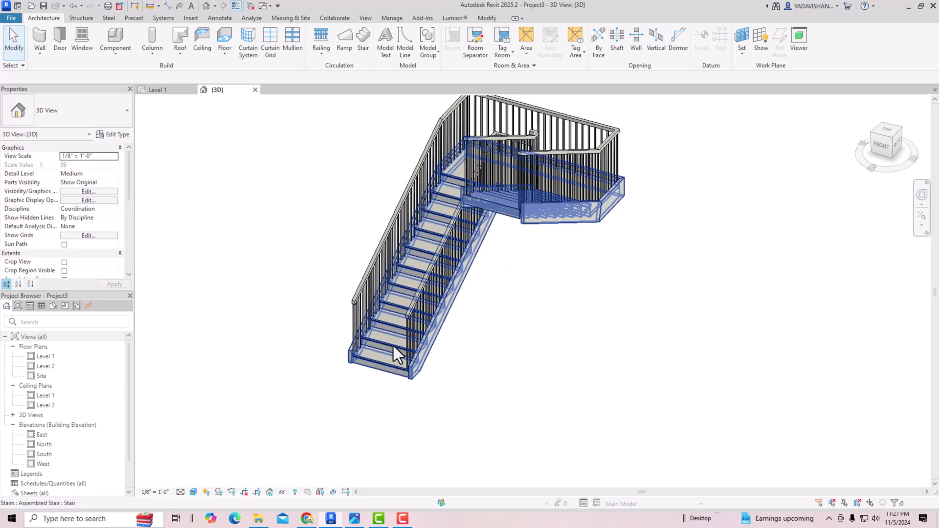
{"action": "mouse_move", "coordinate": [882, 134]}
{"action": "left_mouse_down"}
{"action": "mouse_move", "coordinate": [885, 104]}
{"action": "mouse_move", "coordinate": [884, 485]}
{"action": "mouse_move", "coordinate": [729, 183]}
{"action": "left_mouse_up"}
{"action": "scroll", "coordinate": [639, 174], "scroll_direction": "down", "scroll_amount": 3}
{"action": "scroll", "coordinate": [586, 339], "scroll_direction": "up", "scroll_amount": 5}
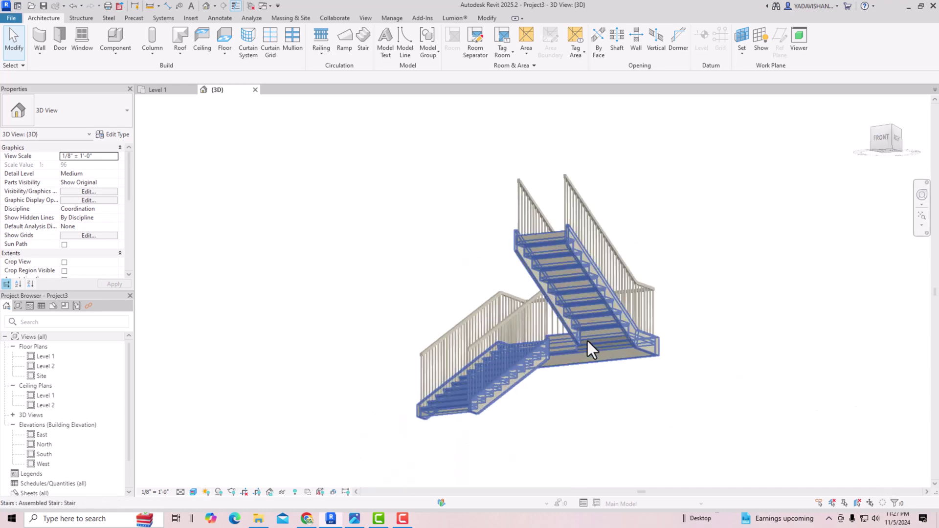
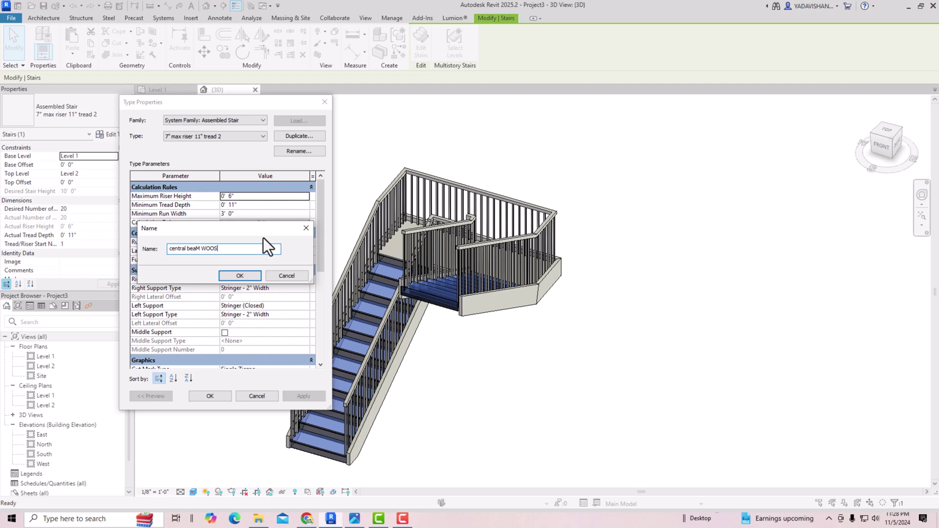
Step: Duplicate the placed stair's type under the name "central beaM WOOD STAIR"
{"action": "type", "text": "D STAIR"}
{"action": "left_click", "coordinate": [253, 277]}
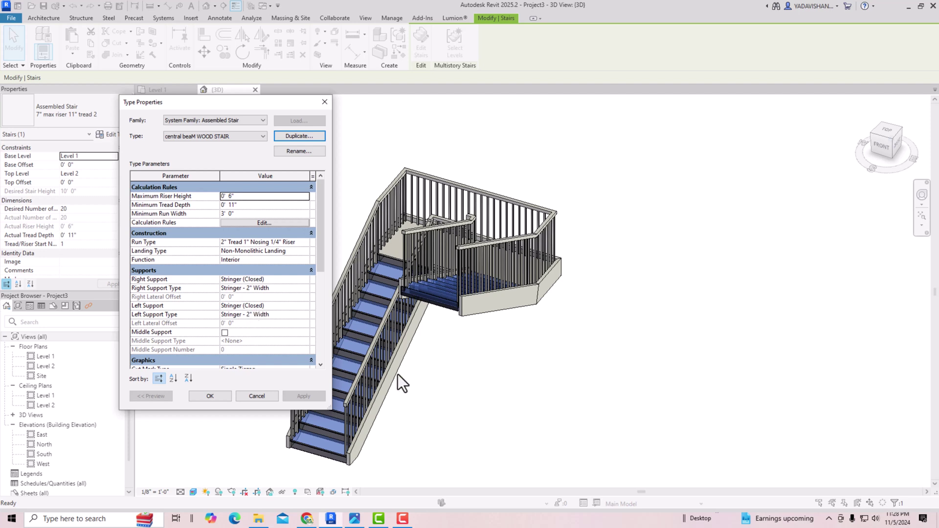
{"action": "scroll", "coordinate": [256, 319], "scroll_direction": "down", "scroll_amount": 1}
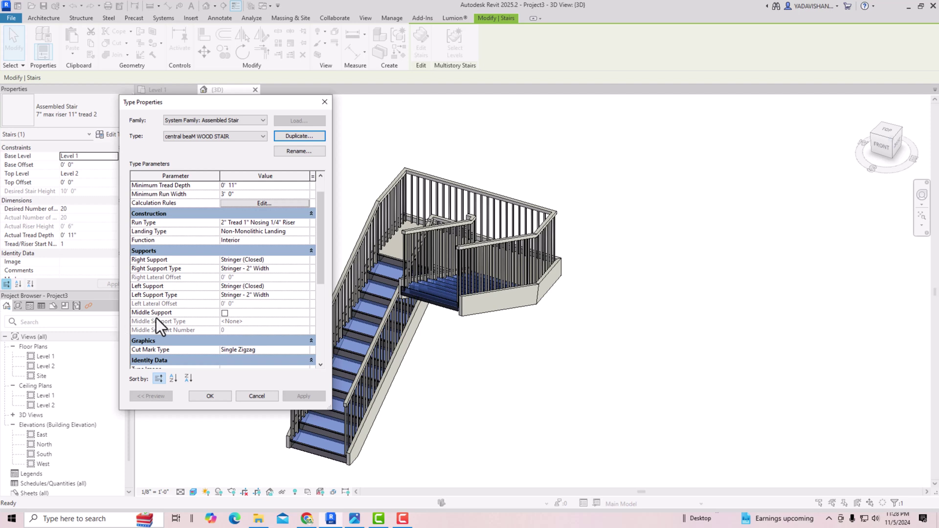
Step: Enable the middle support in the stair type's support settings
{"action": "left_click", "coordinate": [225, 314]}
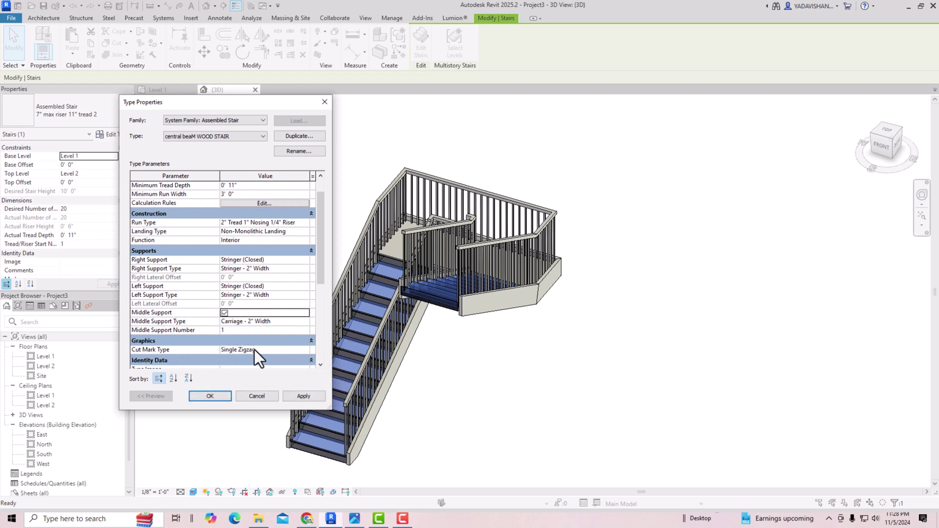
{"action": "scroll", "coordinate": [274, 347], "scroll_direction": "down", "scroll_amount": 2}
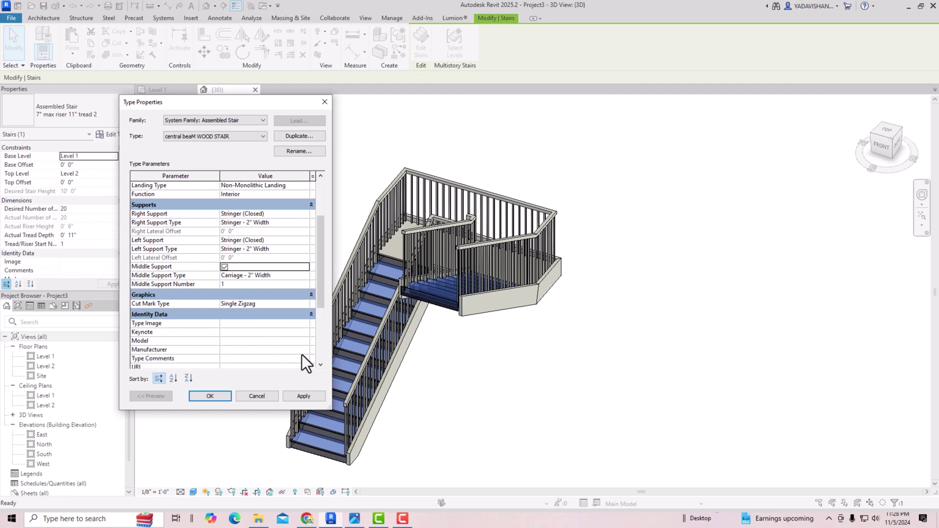
{"action": "left_click", "coordinate": [297, 304]}
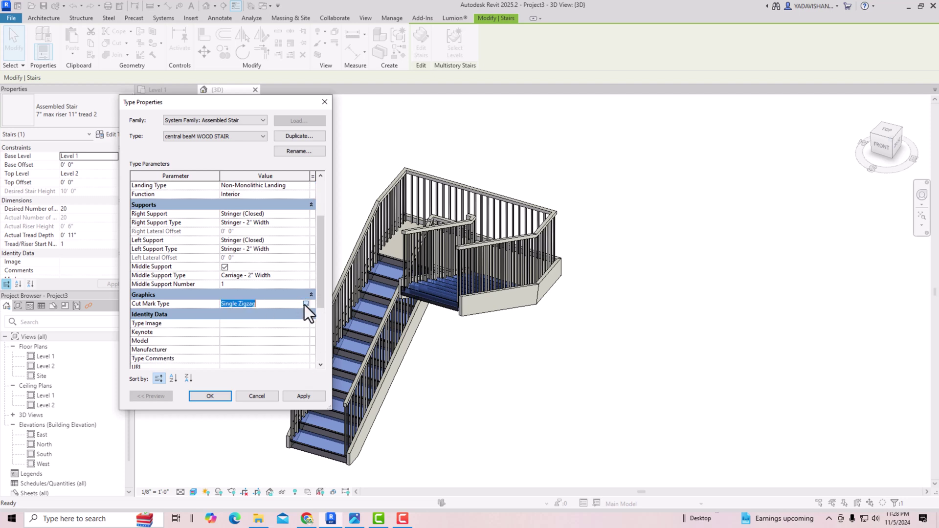
{"action": "left_click", "coordinate": [305, 304]}
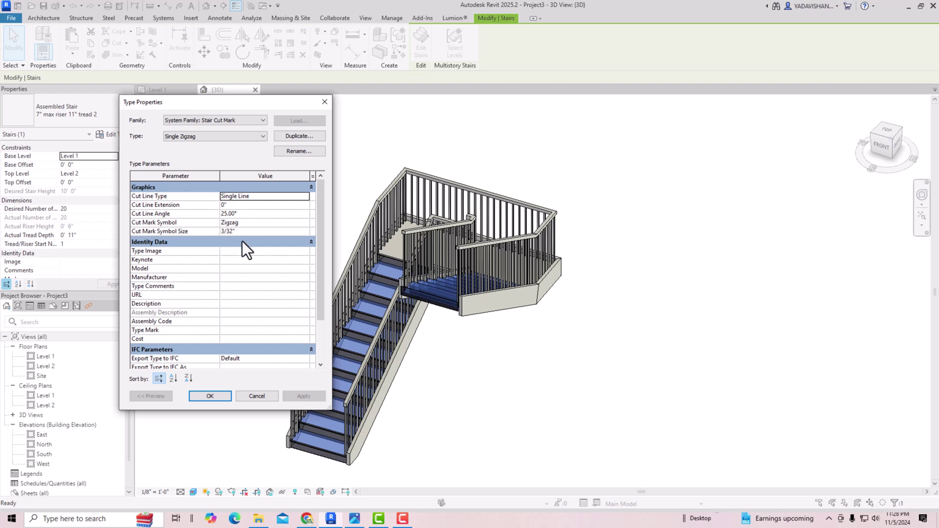
{"action": "left_click", "coordinate": [262, 395]}
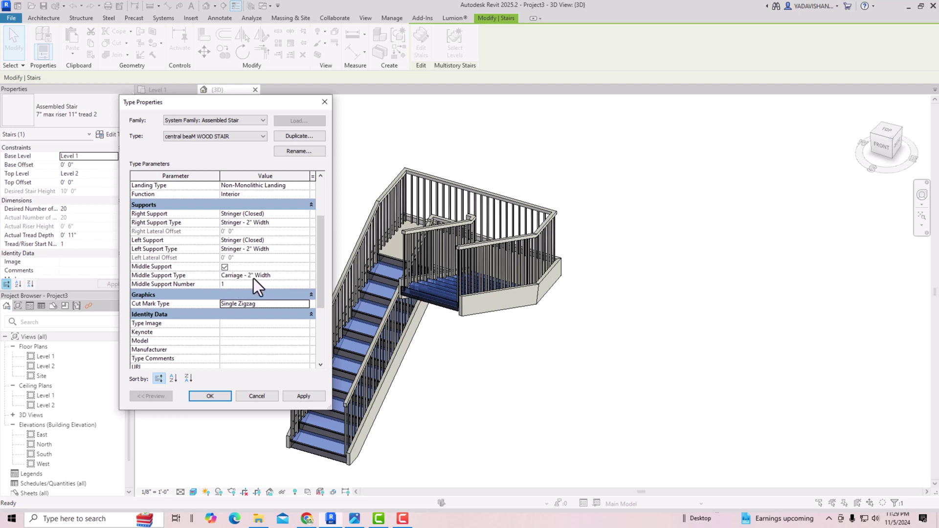
Step: Apply the middle support change to the stair type, close its properties and deselect the stair
{"action": "left_click", "coordinate": [300, 396]}
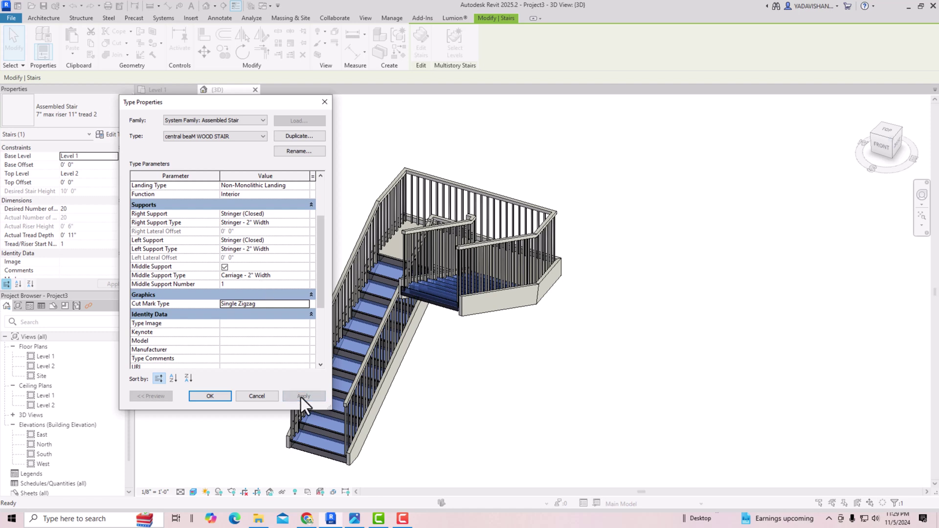
{"action": "left_click", "coordinate": [210, 396]}
{"action": "key", "text": "Escape"}
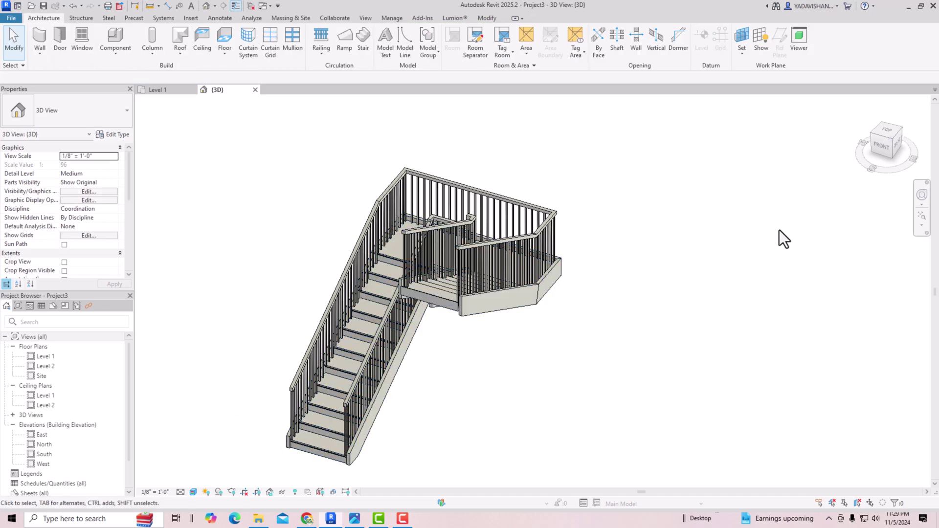
Step: Check the stair's supports from a low front view and open the properties of its middle support type, Carriage - 2" Width
{"action": "left_click_drag", "start_coordinate": [885, 132], "coordinate": [880, 99]}
{"action": "scroll", "coordinate": [499, 441], "scroll_direction": "up", "scroll_amount": 3}
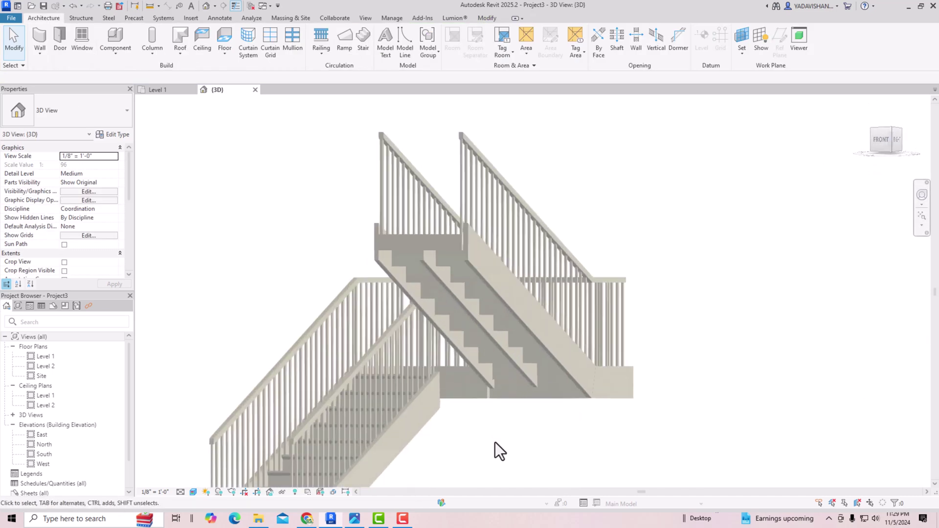
{"action": "scroll", "coordinate": [495, 443], "scroll_direction": "up", "scroll_amount": 2}
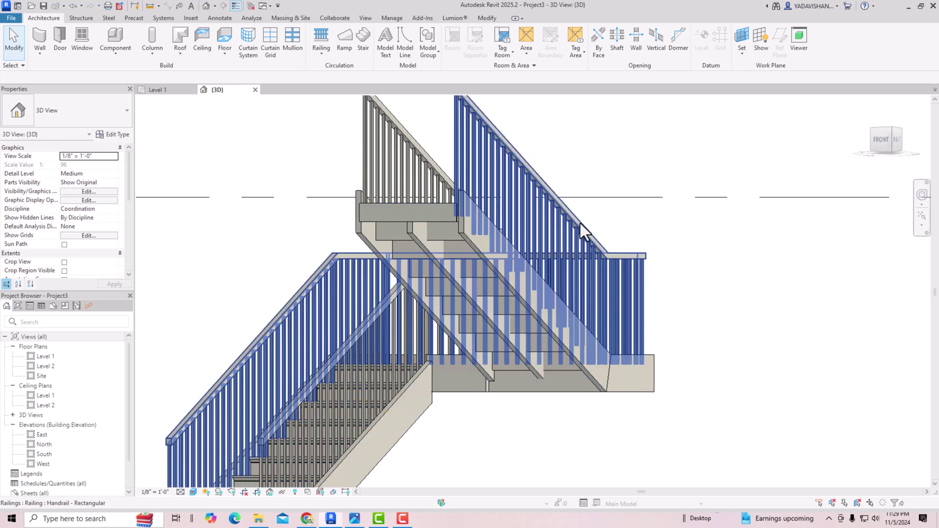
{"action": "scroll", "coordinate": [621, 219], "scroll_direction": "down", "scroll_amount": 5}
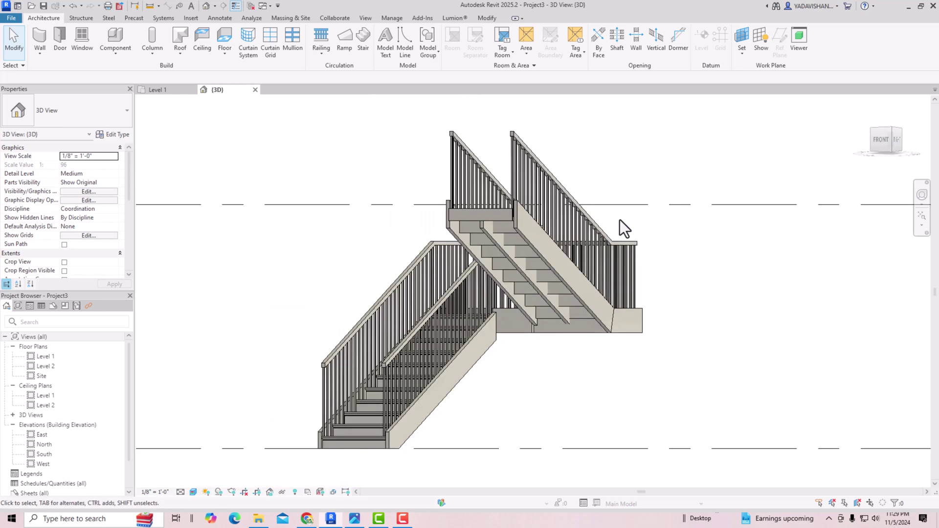
{"action": "left_click", "coordinate": [489, 221]}
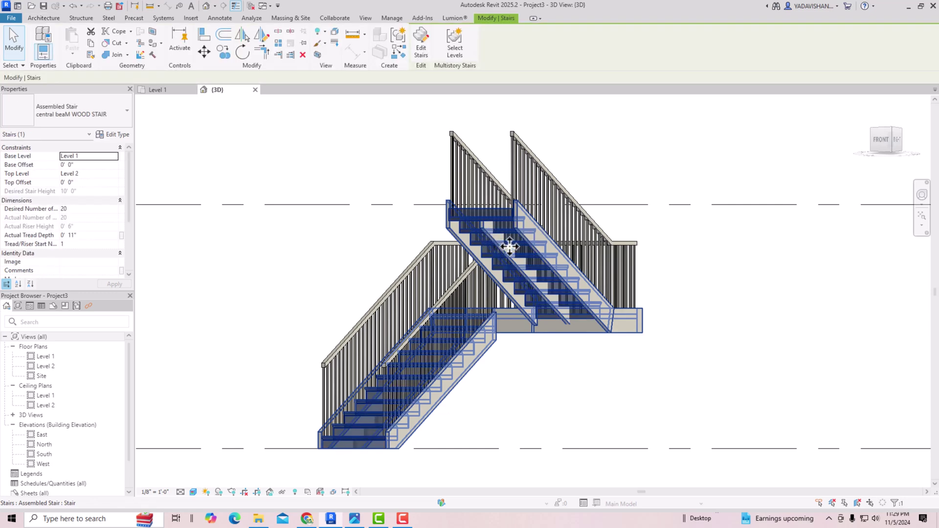
{"action": "left_click", "coordinate": [107, 133]}
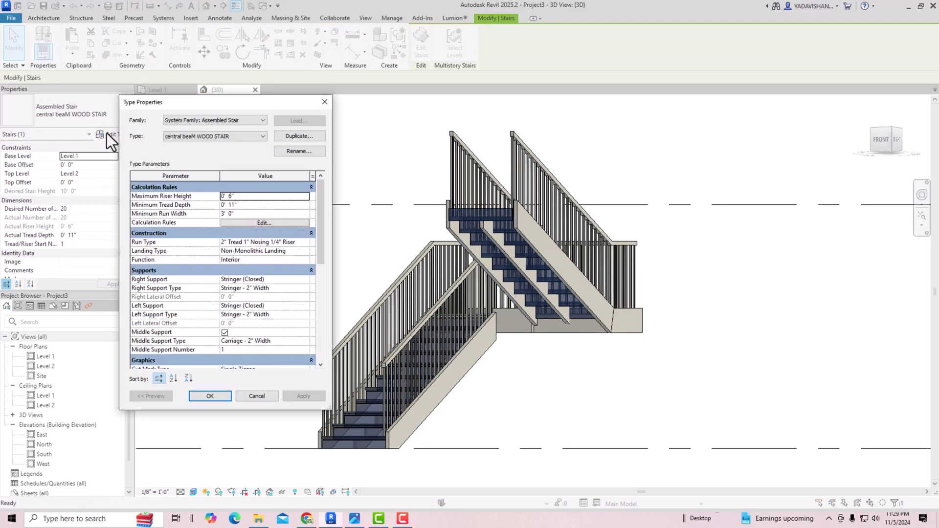
{"action": "scroll", "coordinate": [218, 276], "scroll_direction": "down", "scroll_amount": 2}
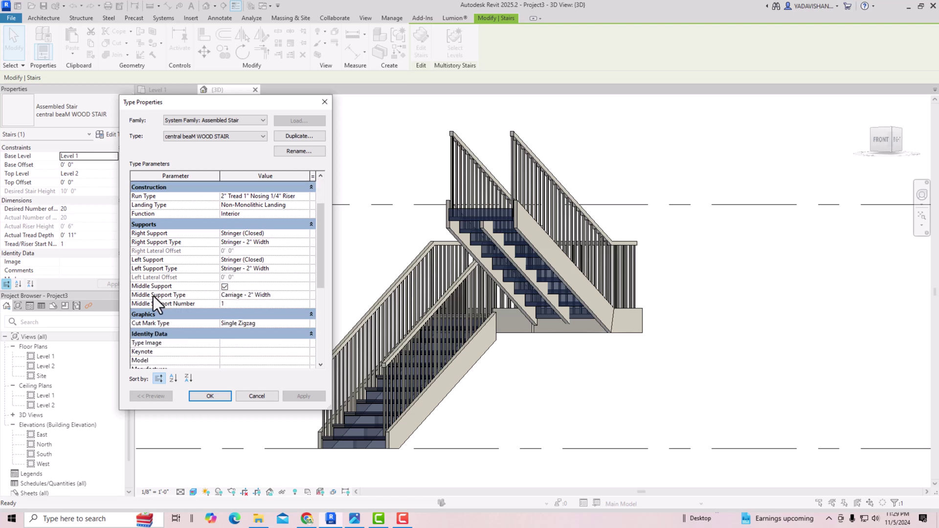
{"action": "left_click", "coordinate": [245, 297]}
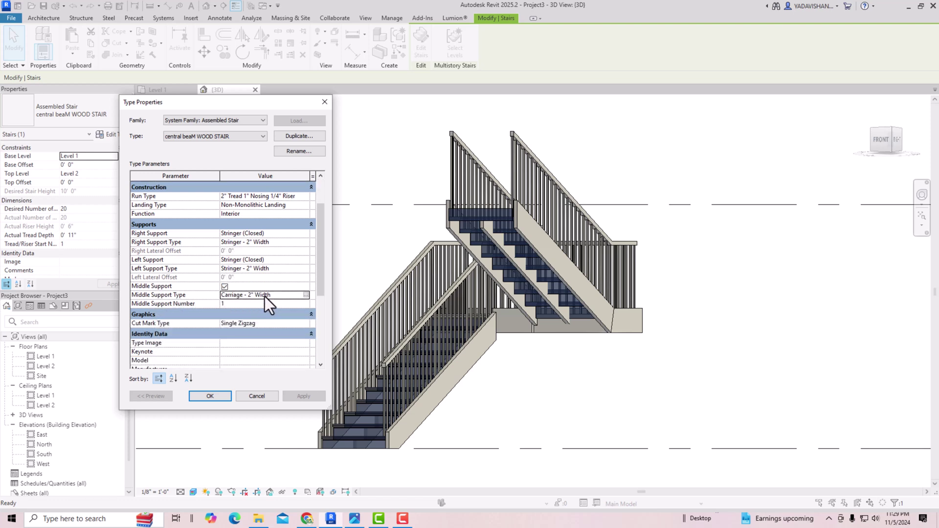
{"action": "left_click", "coordinate": [306, 295]}
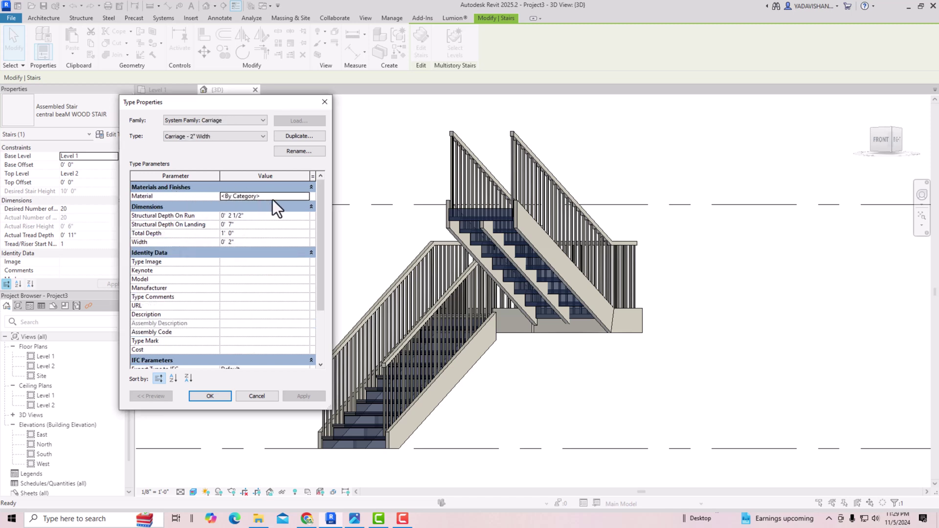
Step: Create a new material named "STEEL BEAM" for the middle support carriage
{"action": "left_click", "coordinate": [299, 196]}
{"action": "left_click", "coordinate": [306, 196]}
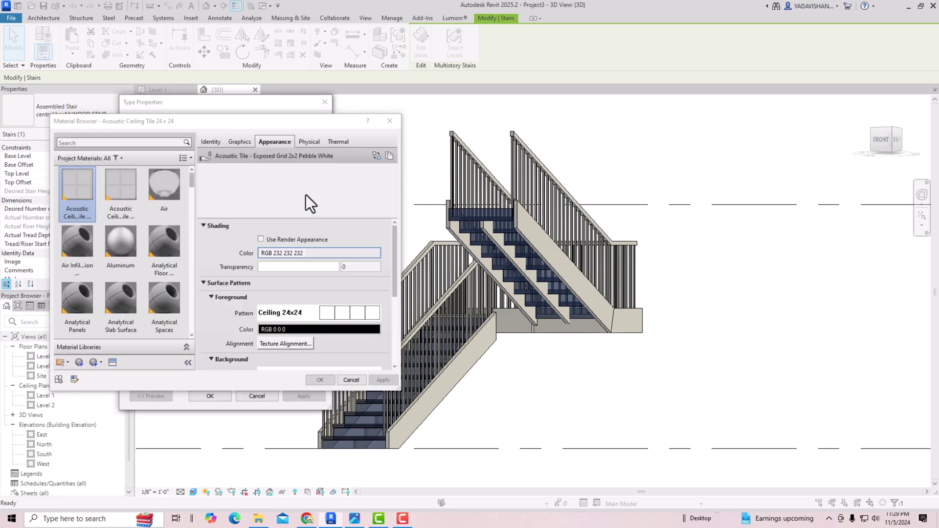
{"action": "left_click", "coordinate": [87, 363]}
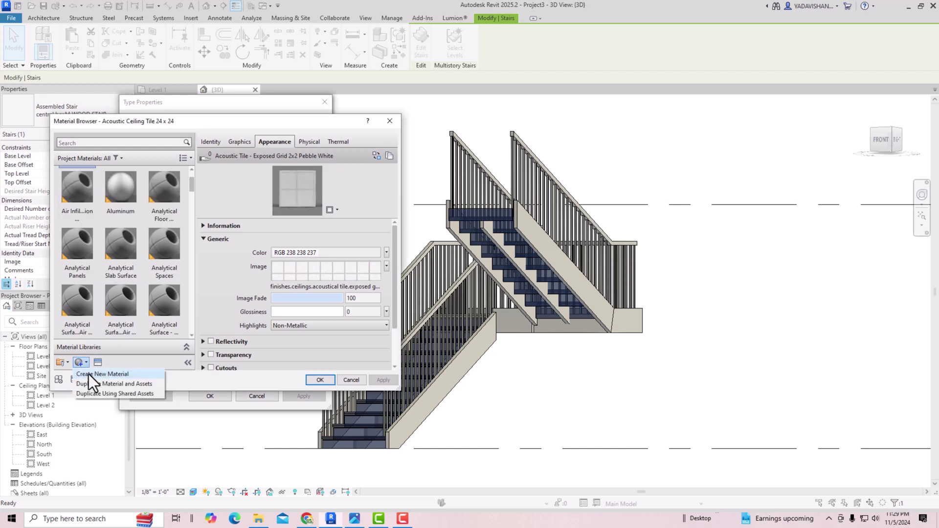
{"action": "left_click", "coordinate": [89, 375]}
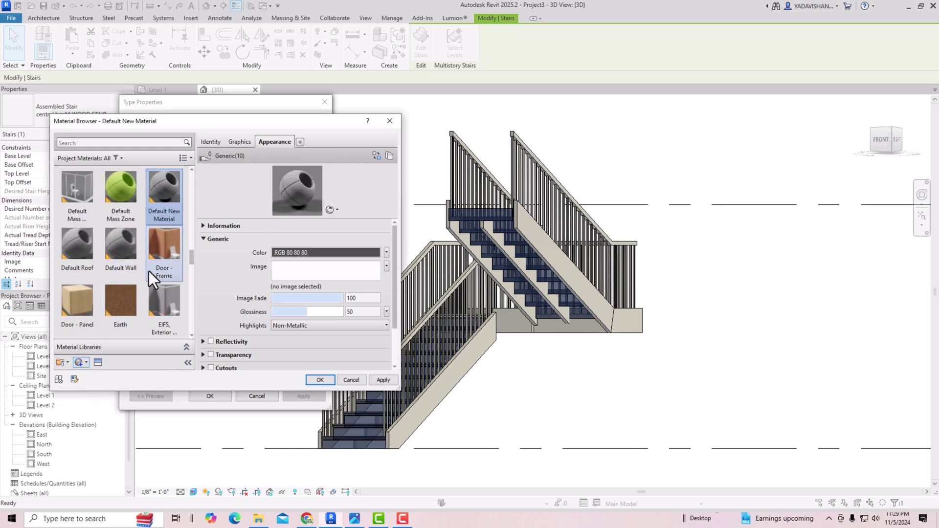
{"action": "right_click", "coordinate": [167, 213]}
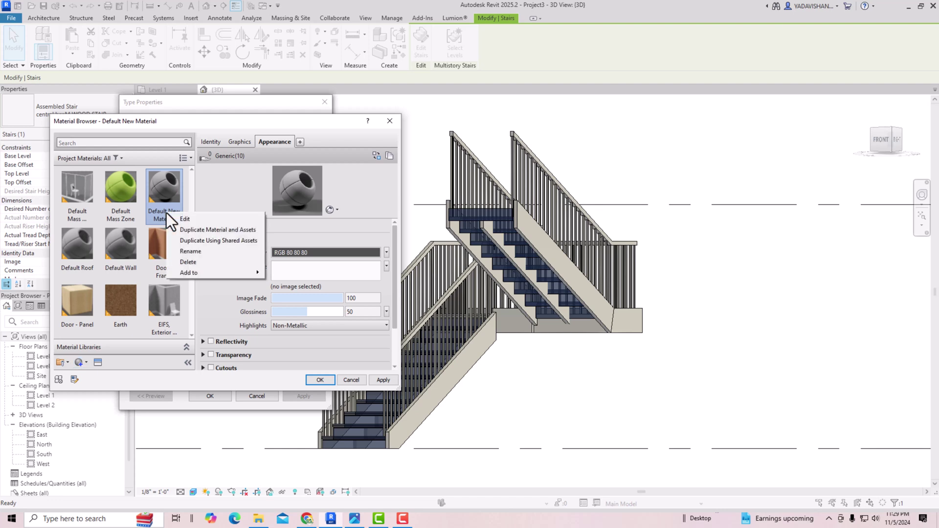
{"action": "left_click", "coordinate": [187, 253]}
{"action": "type", "text": "STEEL"}
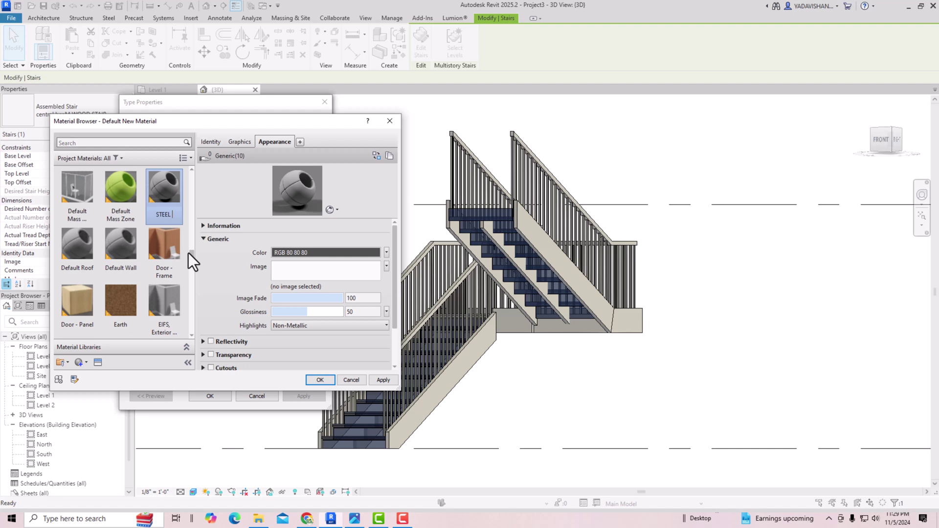
{"action": "type", "text": " BEAM"}
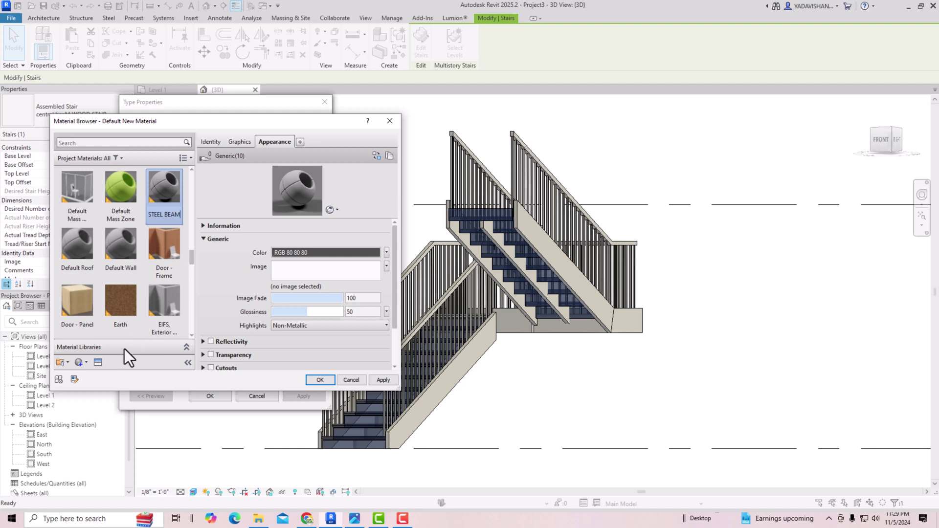
Step: Replace the STEEL BEAM material's appearance with the Galvanized metal asset, found by searching STEEL, and apply the material to the carriage
{"action": "left_click", "coordinate": [97, 364]}
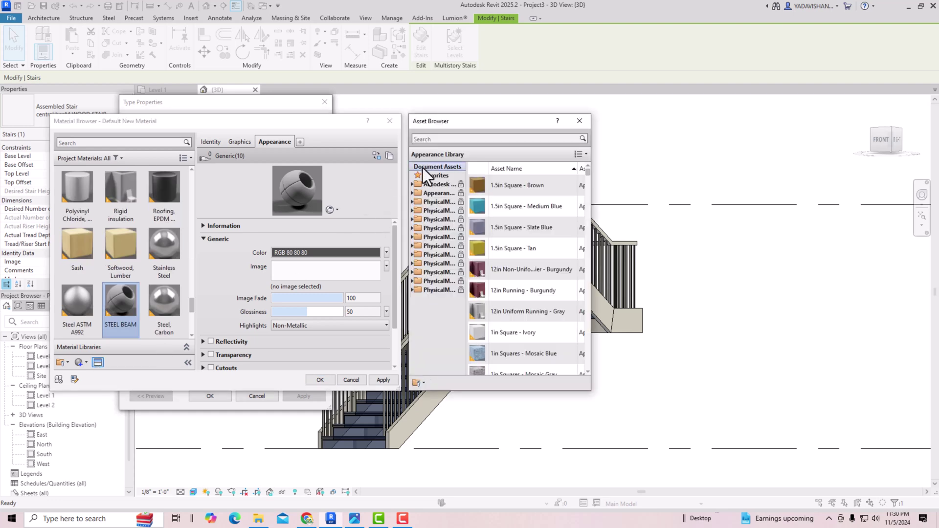
{"action": "left_click", "coordinate": [429, 139]}
{"action": "type", "text": "STEEL"}
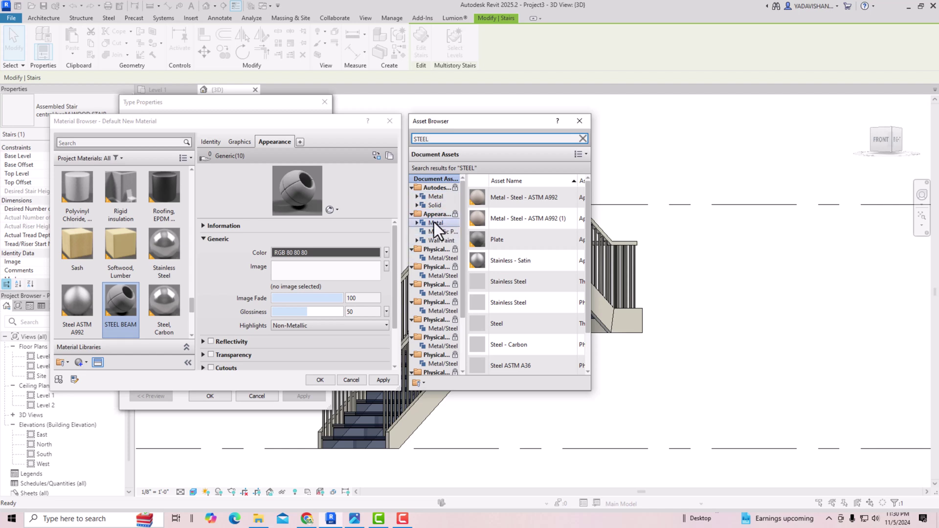
{"action": "left_click", "coordinate": [435, 197]}
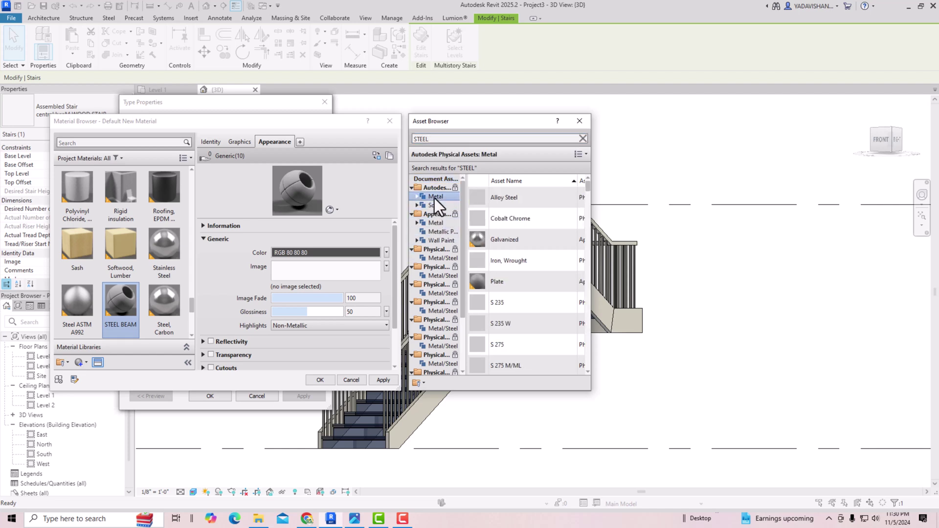
{"action": "double_click", "coordinate": [509, 244]}
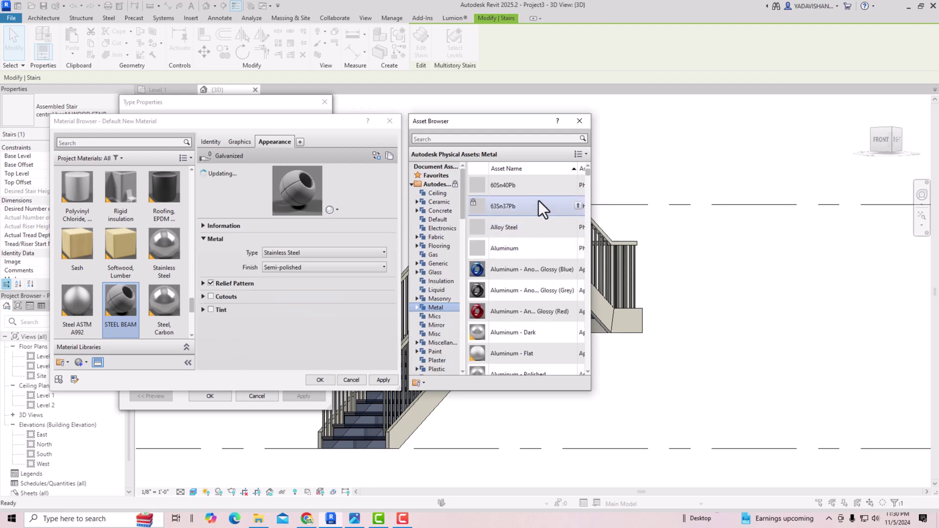
{"action": "left_click", "coordinate": [578, 121]}
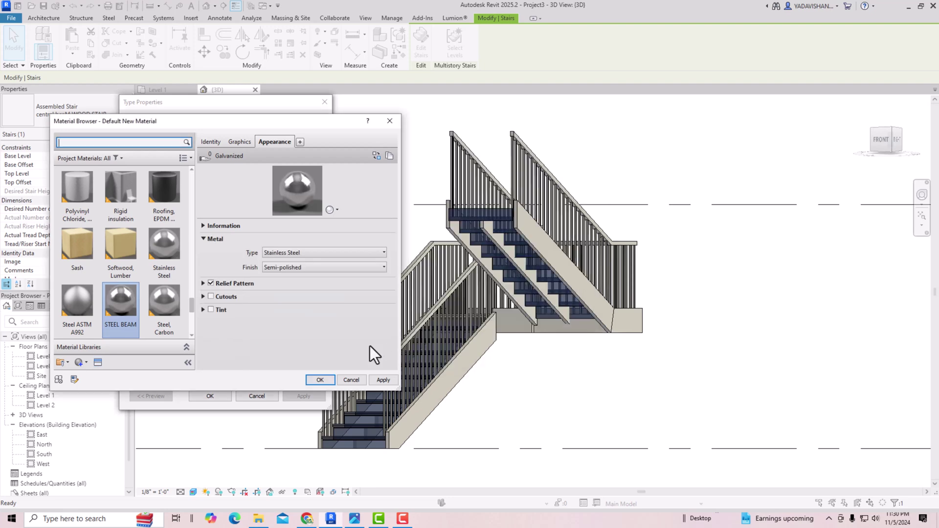
{"action": "left_click", "coordinate": [384, 380]}
{"action": "left_click", "coordinate": [313, 380]}
{"action": "left_click", "coordinate": [312, 399]}
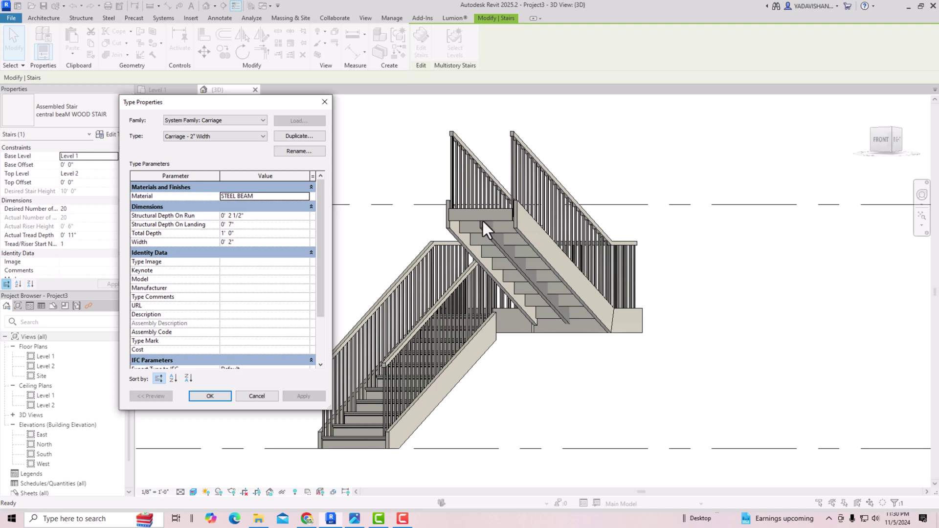
Step: Set the carriage's structural depth on landing to 5" and confirm the carriage type
{"action": "left_click", "coordinate": [245, 226]}
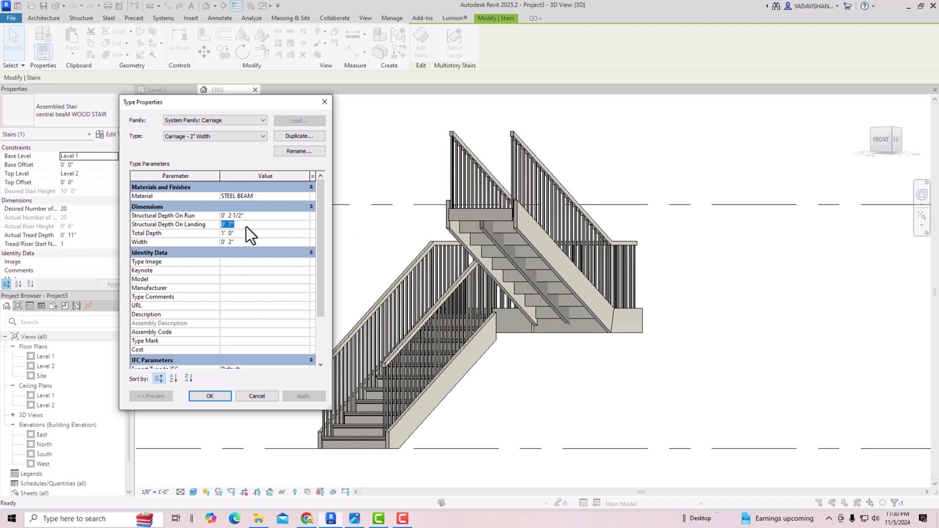
{"action": "type", "text": "5"}
{"action": "left_click", "coordinate": [299, 395]}
{"action": "left_click", "coordinate": [210, 396]}
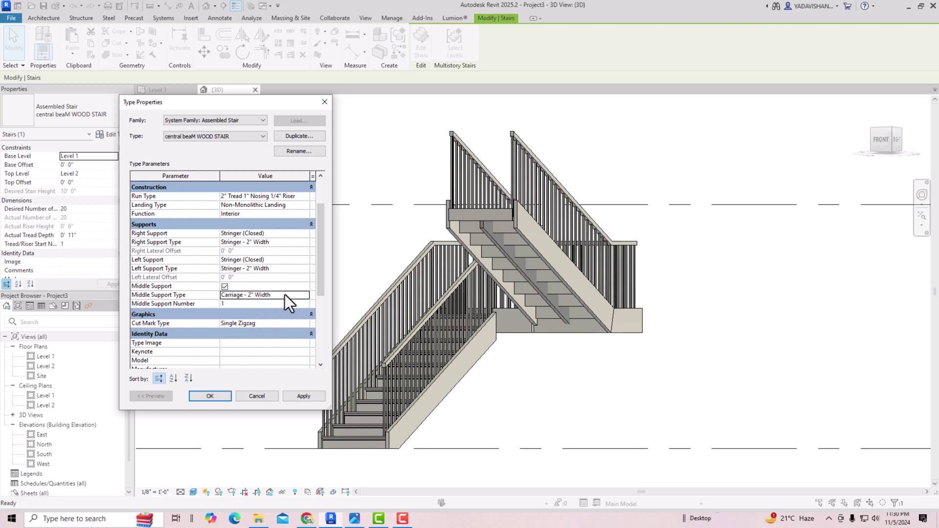
Step: Review the carriage type's material and dimensions, then close the carriage and stair type properties without applying them
{"action": "left_click", "coordinate": [305, 296]}
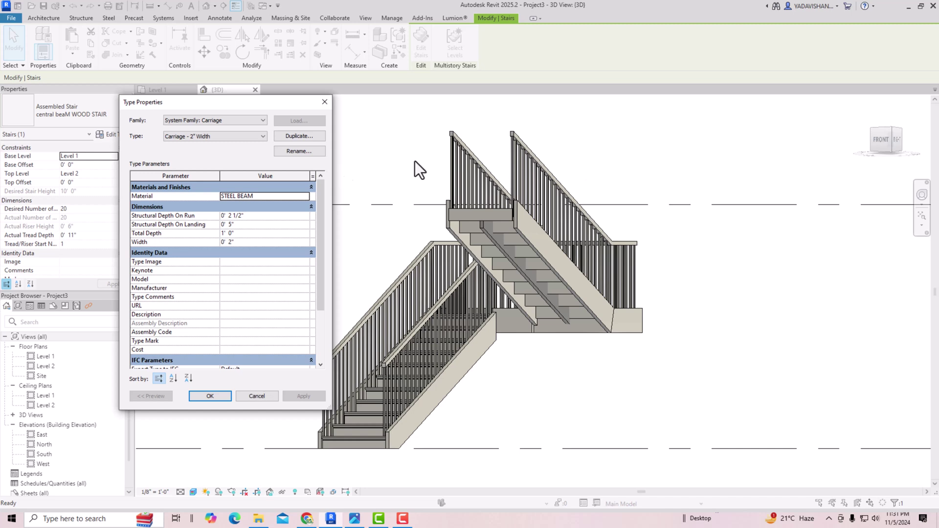
{"action": "left_click", "coordinate": [326, 102]}
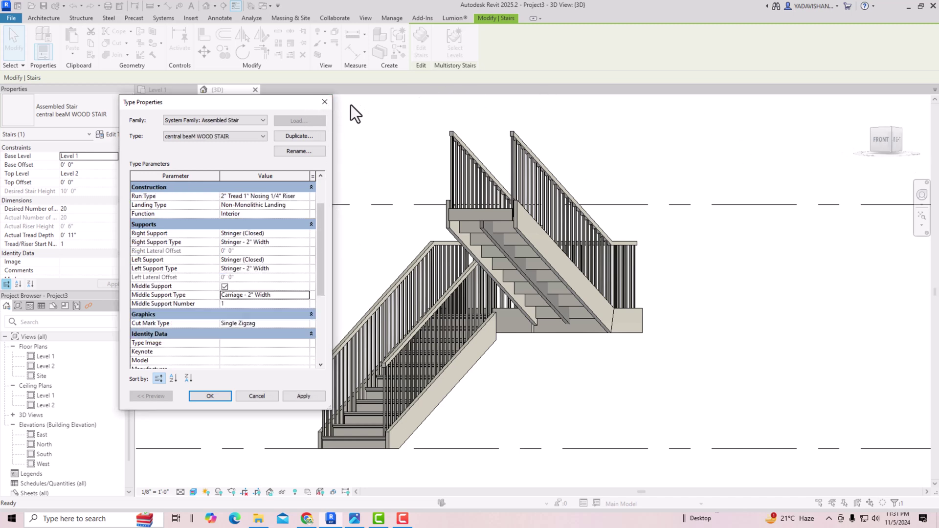
{"action": "left_click", "coordinate": [325, 102]}
Step: Open the type properties of the stair's middle support carriage, Carriage - 2" Width
{"action": "left_click_drag", "start_coordinate": [877, 140], "coordinate": [880, 97]}
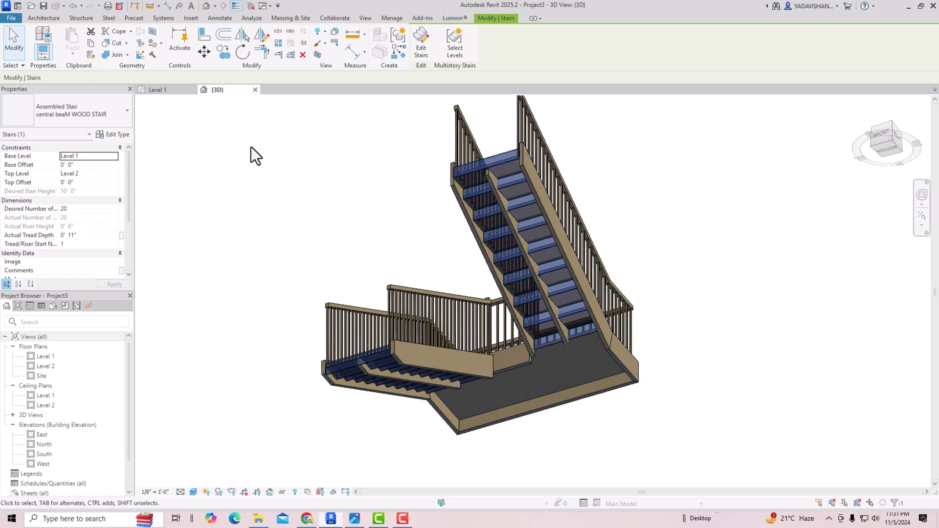
{"action": "left_click", "coordinate": [116, 135]}
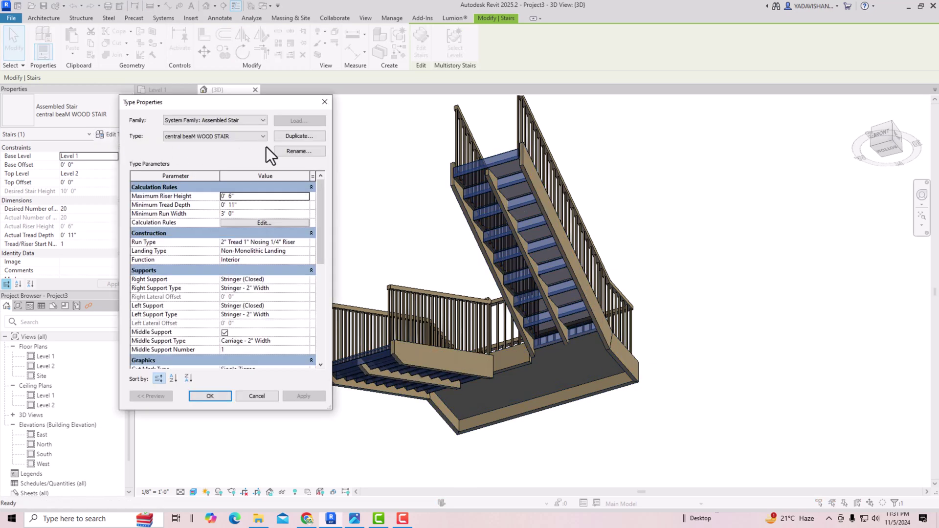
{"action": "scroll", "coordinate": [260, 322], "scroll_direction": "down", "scroll_amount": 2}
{"action": "left_click", "coordinate": [275, 295]}
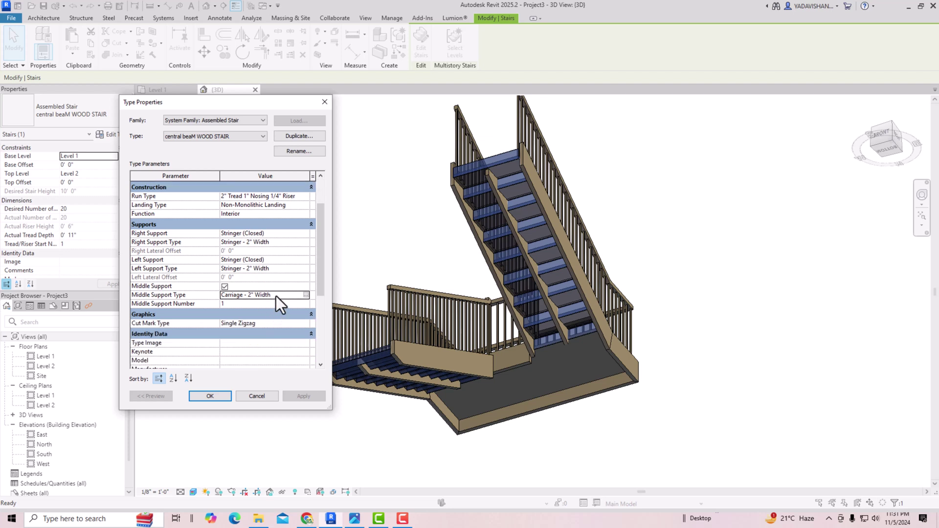
{"action": "left_click", "coordinate": [306, 295]}
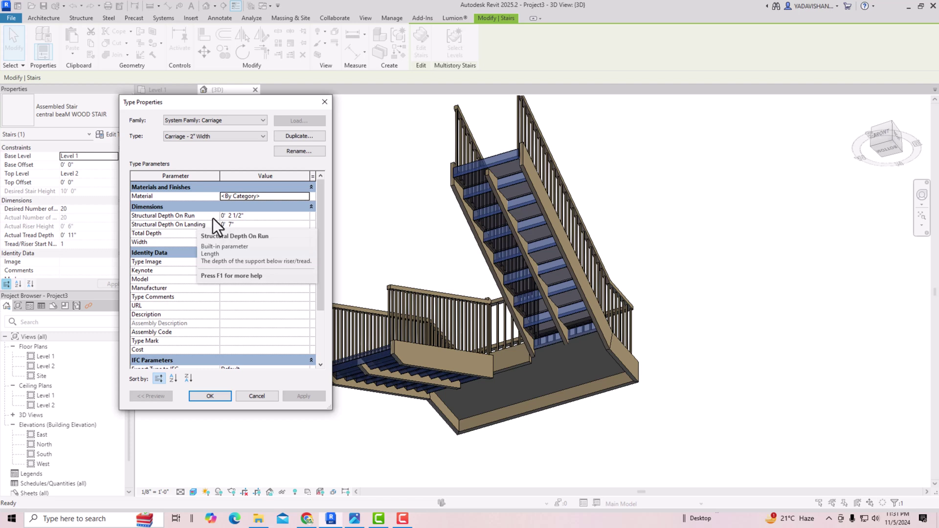
Step: Try a structural depth on run of 4" for the carriage, and set it back to 2.5"
{"action": "left_click", "coordinate": [248, 218]}
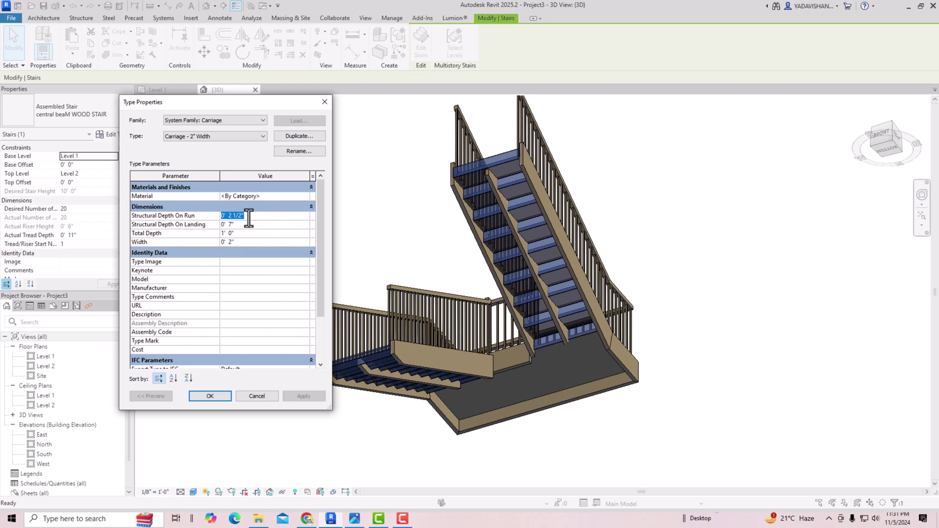
{"action": "type", "text": "4\""}
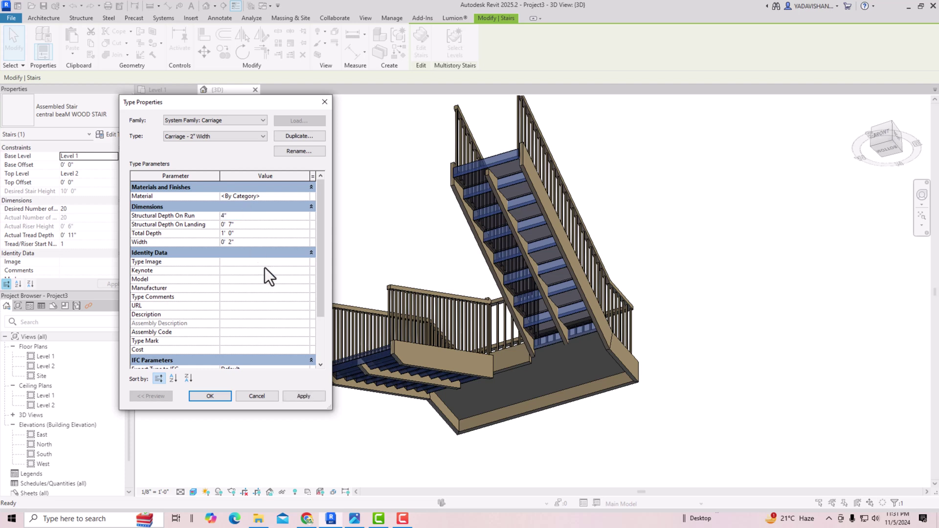
{"action": "left_click", "coordinate": [302, 396]}
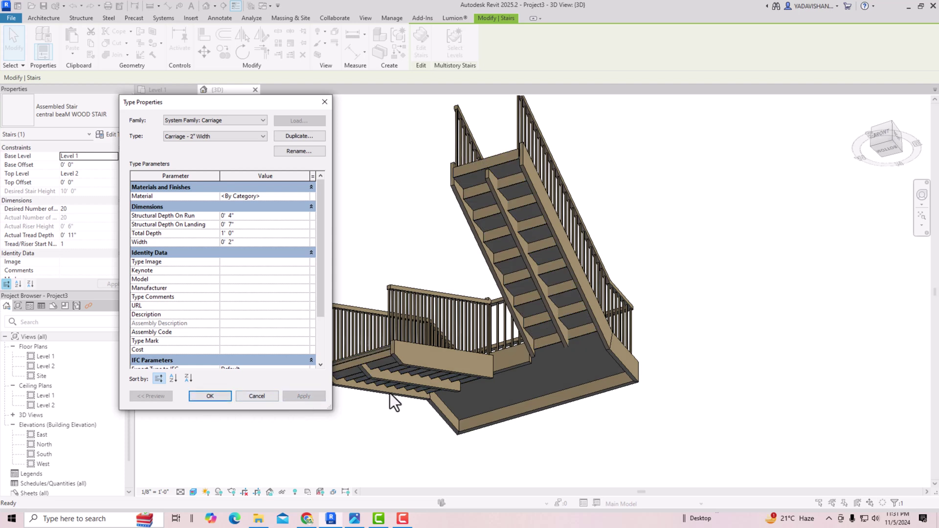
{"action": "left_click", "coordinate": [239, 217]}
{"action": "type", "text": "2"}
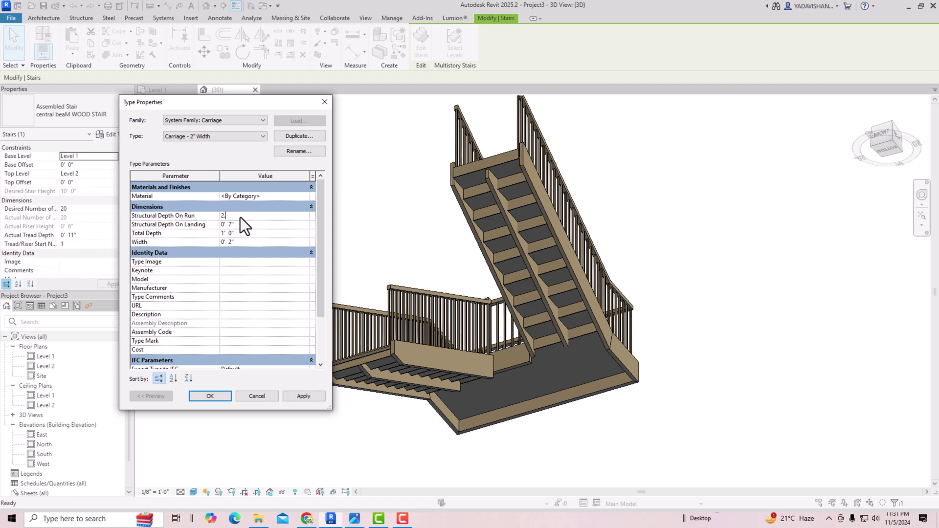
{"action": "type", "text": ".5\""}
{"action": "key", "text": "Tab"}
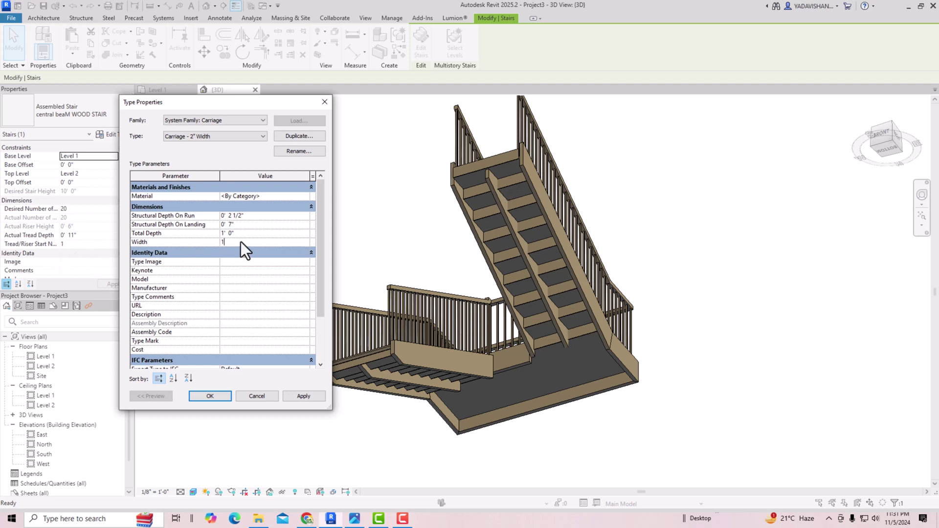
Step: Try a carriage width of 1", and set it back to 2"
{"action": "left_click", "coordinate": [307, 395]}
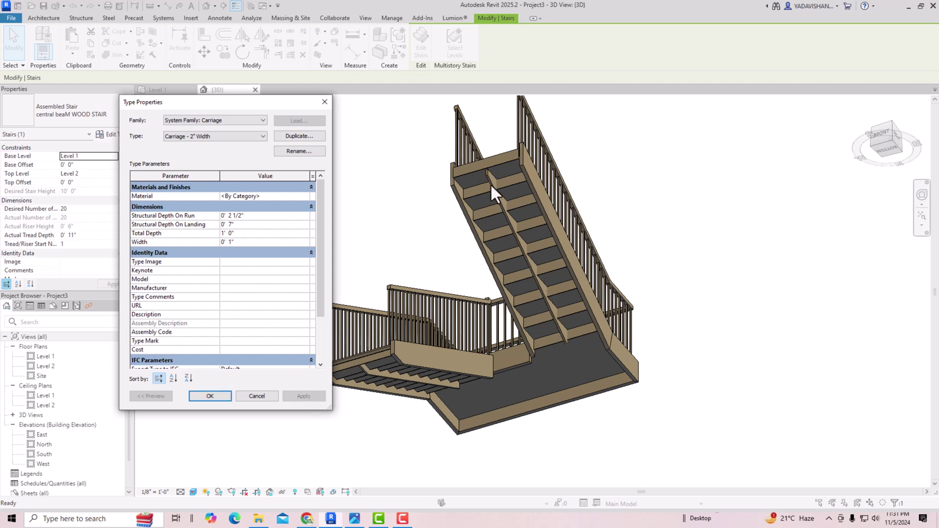
{"action": "left_click", "coordinate": [249, 245]}
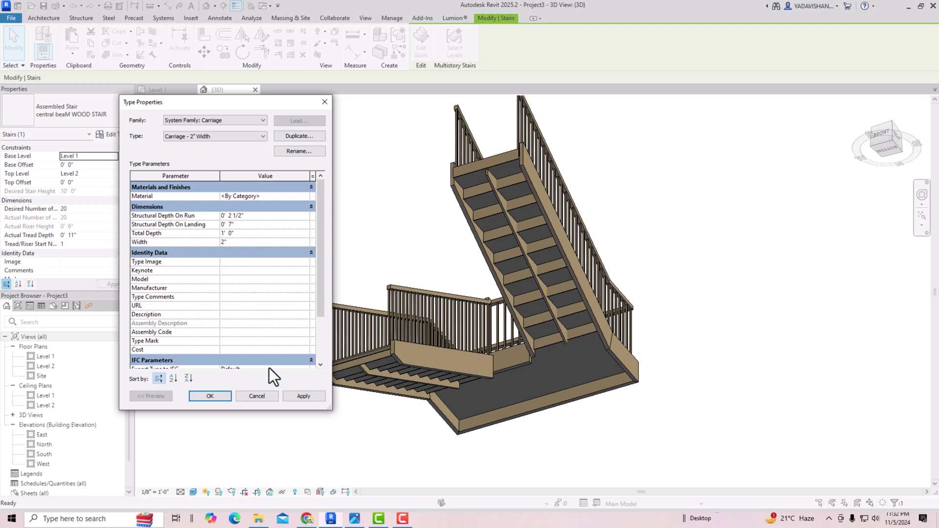
{"action": "left_click", "coordinate": [302, 394]}
Step: Create a new material for the middle support carriage, keeping its default name
{"action": "left_click", "coordinate": [281, 196]}
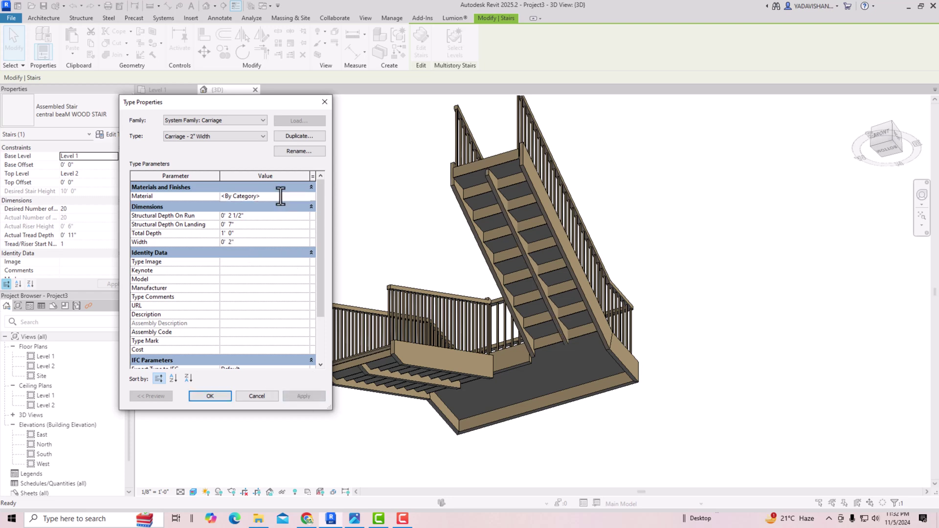
{"action": "left_click", "coordinate": [307, 198]}
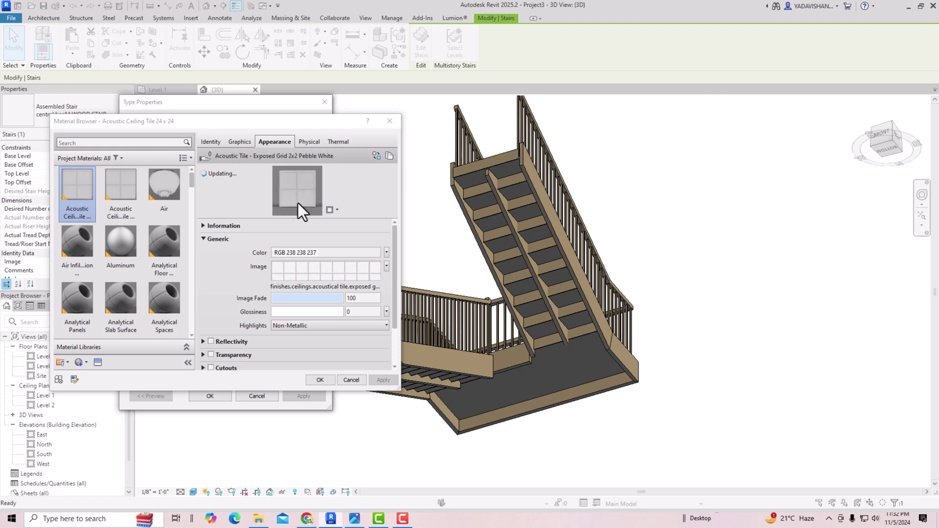
{"action": "scroll", "coordinate": [137, 294], "scroll_direction": "down", "scroll_amount": 1}
{"action": "left_click", "coordinate": [84, 363]}
{"action": "left_click", "coordinate": [89, 374]}
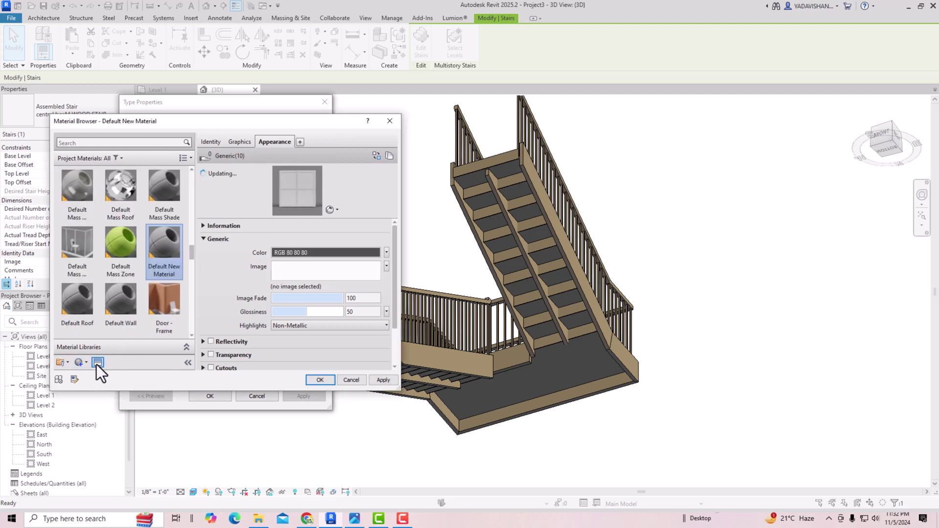
Step: Replace the new material's appearance with the Stainless - Satin asset, found by searching STEEL
{"action": "left_click", "coordinate": [376, 155]}
{"action": "left_click", "coordinate": [450, 138]}
{"action": "type", "text": "STEEL"}
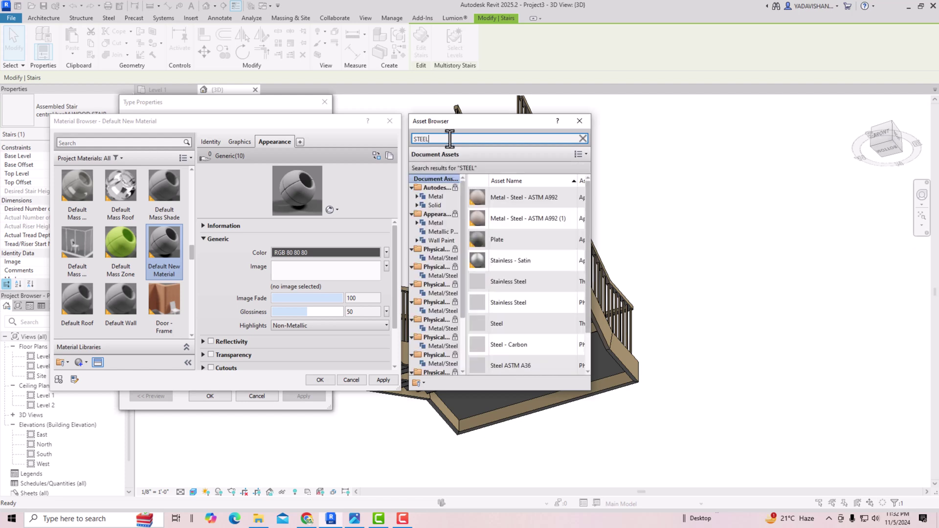
{"action": "double_click", "coordinate": [504, 261]}
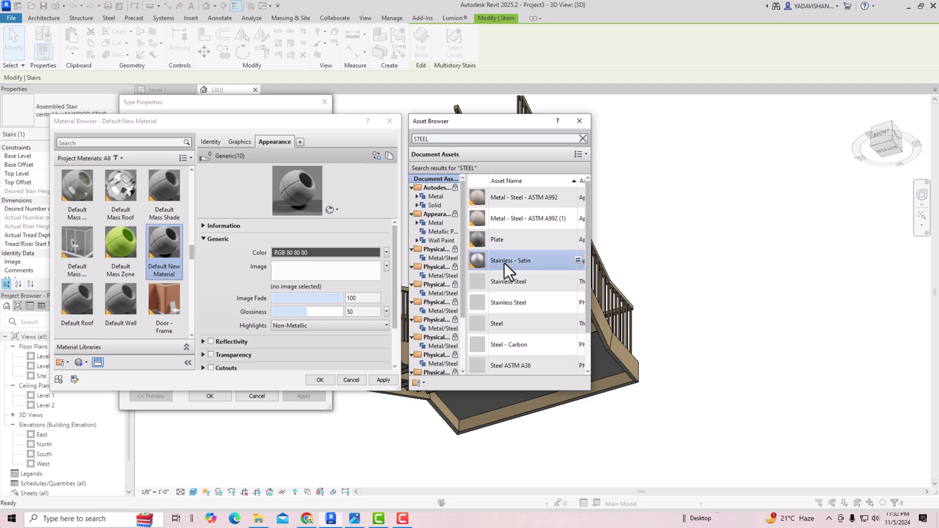
{"action": "left_click", "coordinate": [579, 120]}
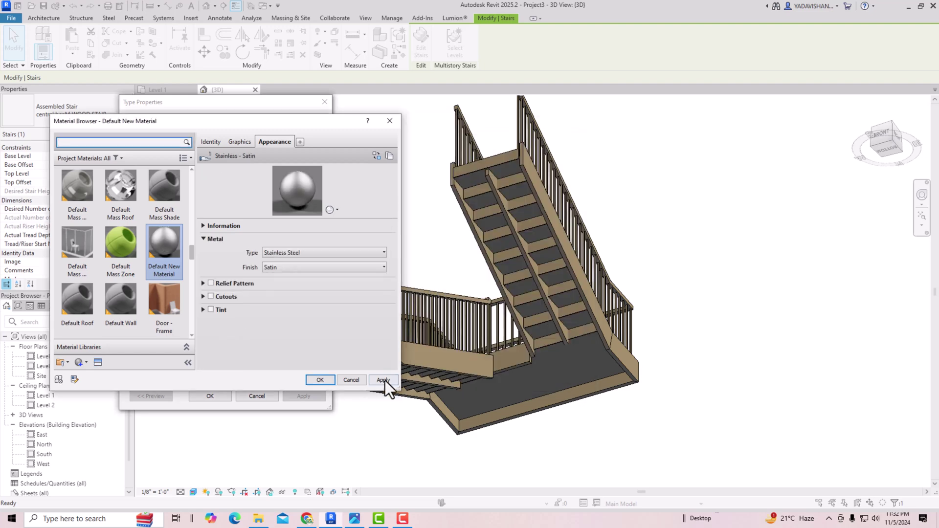
Step: Assign the new stainless material to the carriage and confirm both the carriage and stair type properties
{"action": "left_click", "coordinate": [317, 380]}
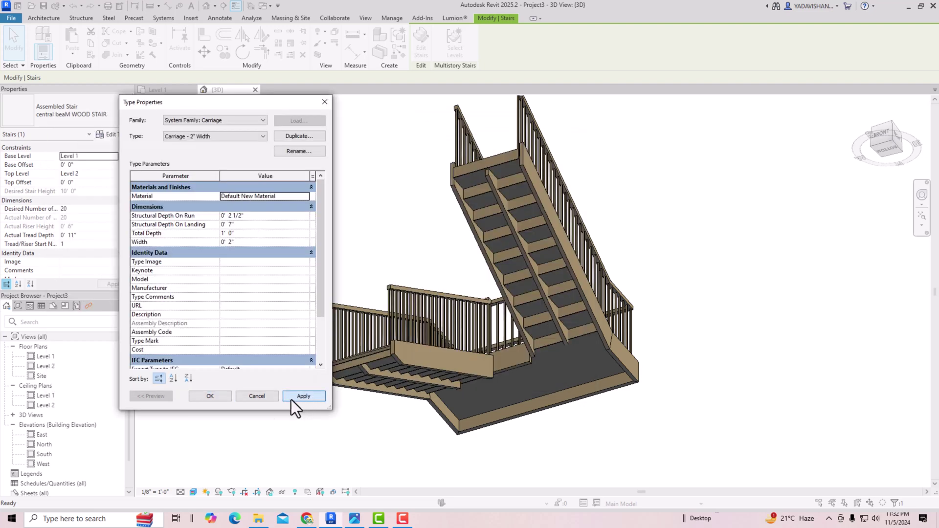
{"action": "left_click", "coordinate": [304, 397]}
{"action": "left_click", "coordinate": [219, 397]}
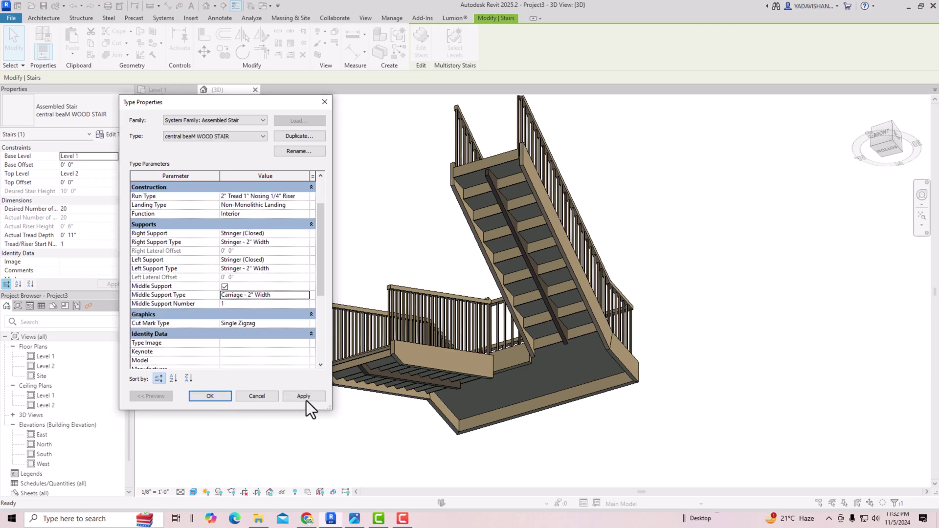
{"action": "left_click", "coordinate": [216, 398]}
{"action": "left_click", "coordinate": [290, 423]}
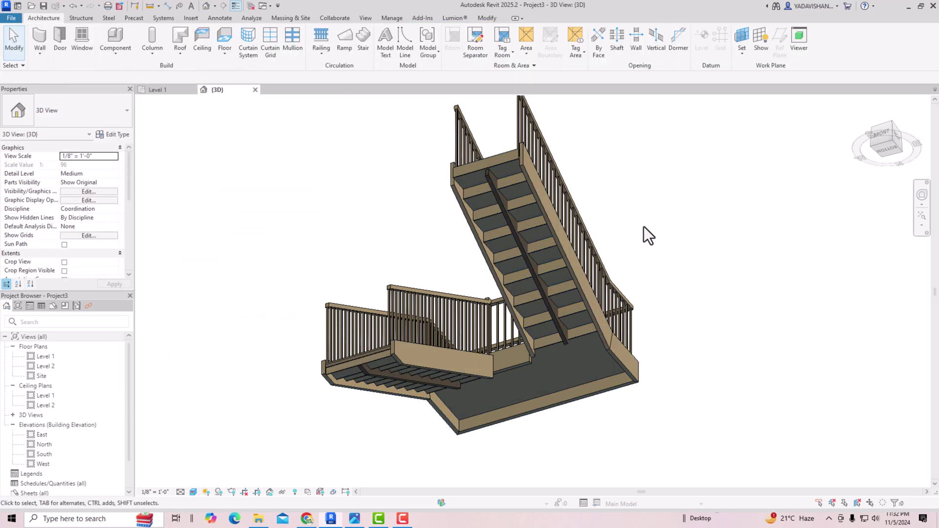
Step: View the staircase from above and compare it with the reference photo of the central-beam stair
{"action": "left_click", "coordinate": [881, 130]}
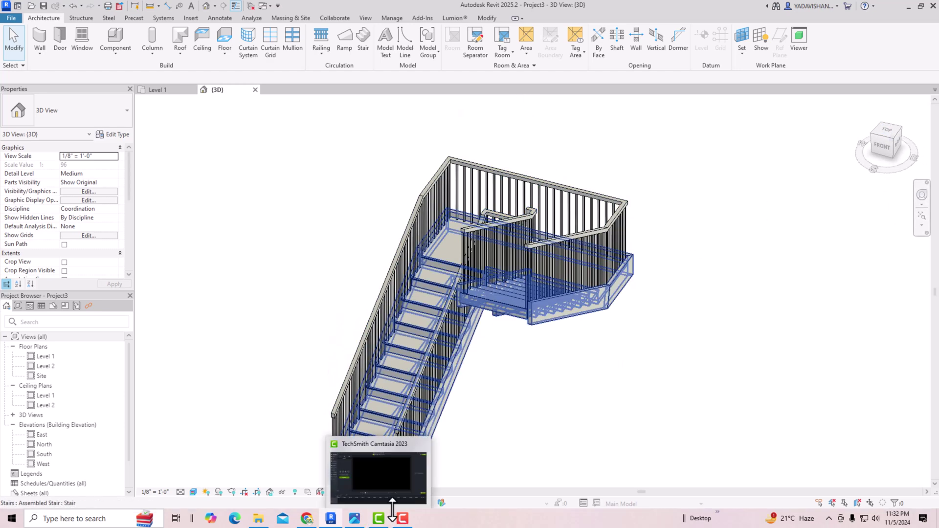
{"action": "left_click", "coordinate": [355, 518]}
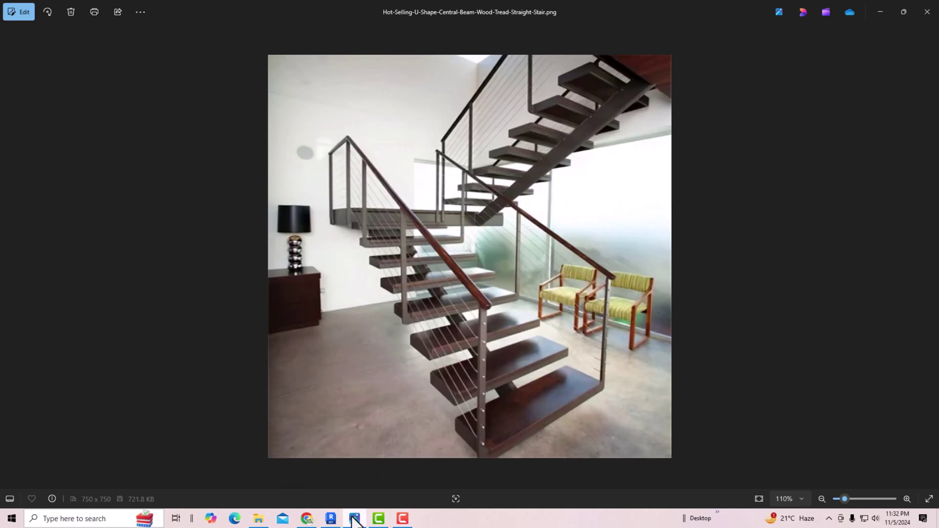
{"action": "left_click", "coordinate": [354, 519]}
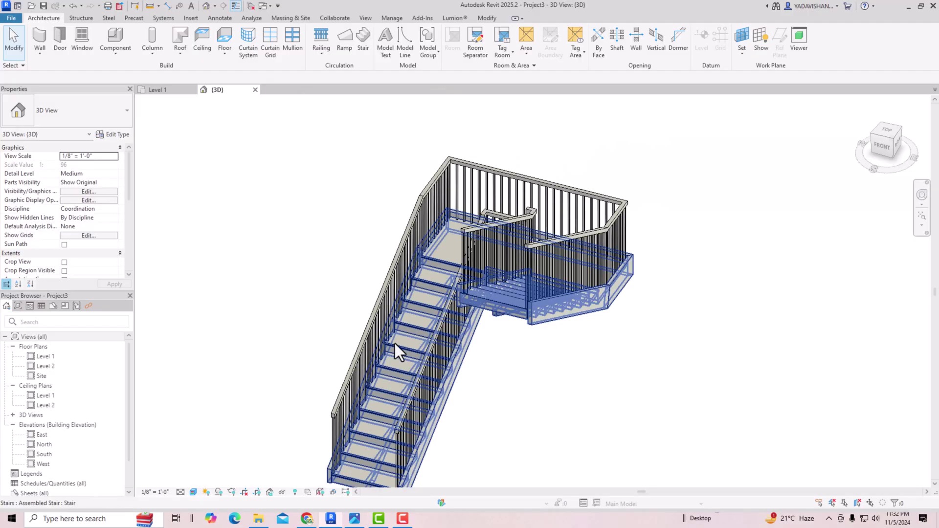
Step: Open the stair's type properties and review the tread and riser settings of its run type without changing them
{"action": "scroll", "coordinate": [386, 310], "scroll_direction": "up", "scroll_amount": 5}
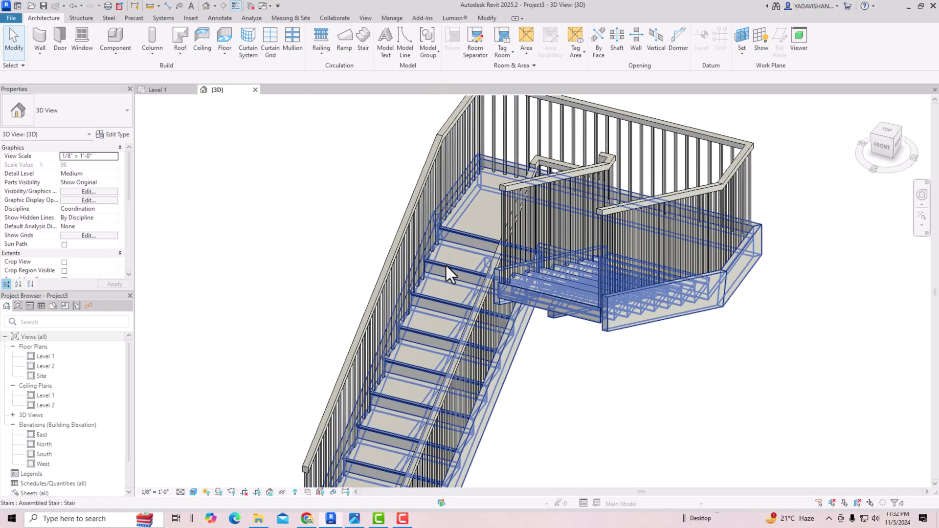
{"action": "left_click", "coordinate": [446, 266]}
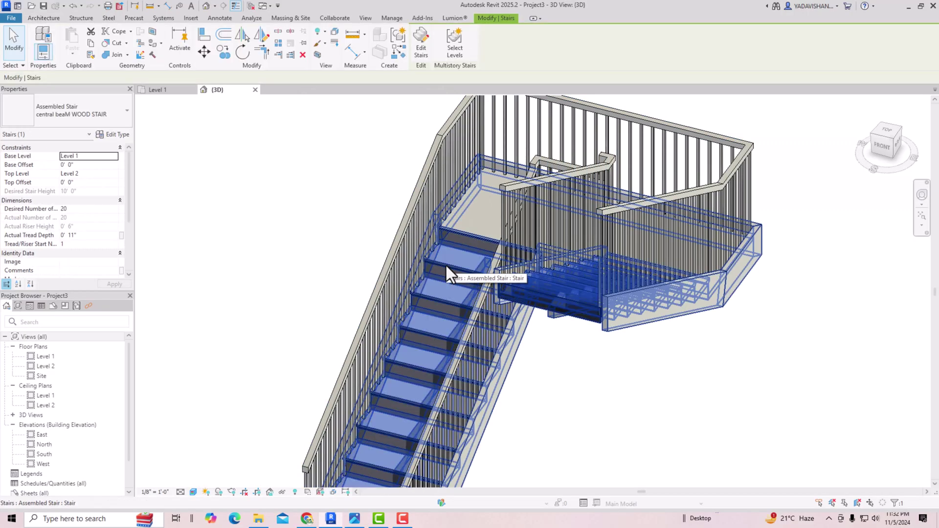
{"action": "left_click", "coordinate": [113, 138]}
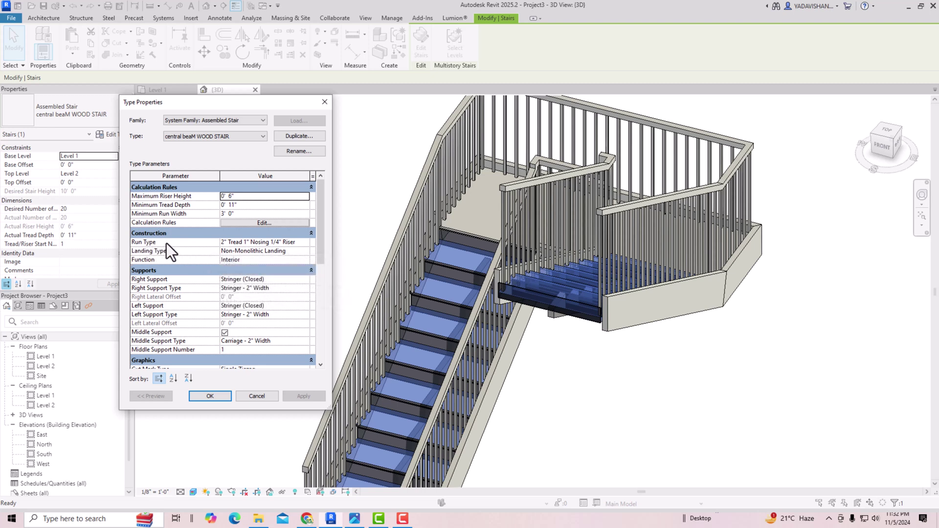
{"action": "left_click", "coordinate": [305, 243]}
{"action": "left_click", "coordinate": [305, 243]}
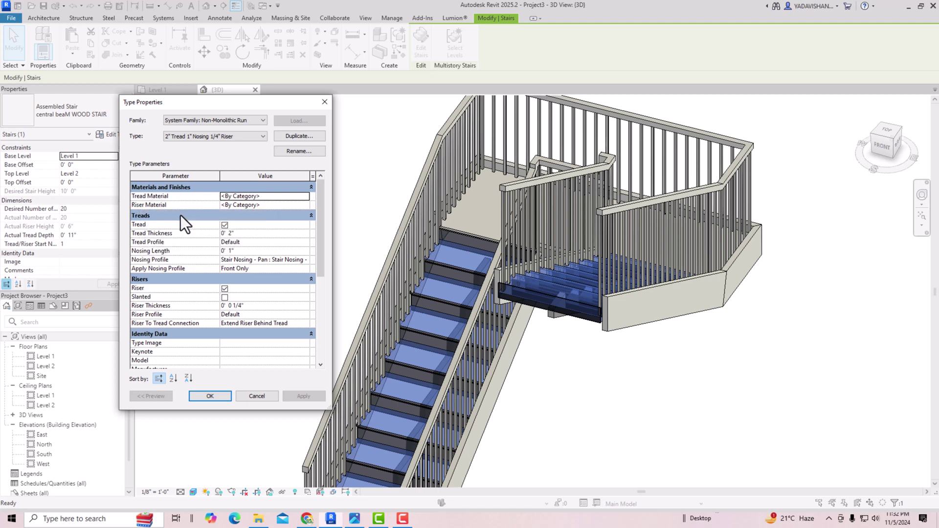
{"action": "left_click", "coordinate": [255, 396]}
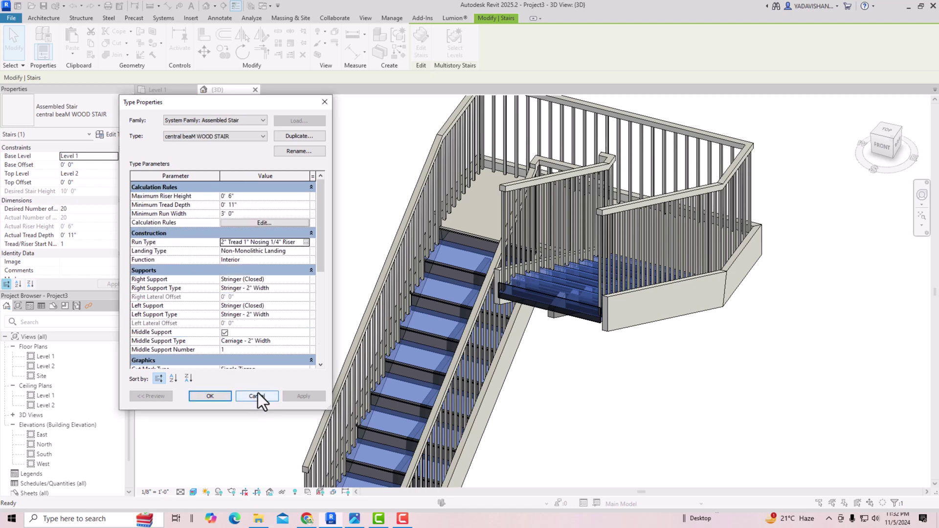
Step: Turn off the risers in the stair's run type and apply the change
{"action": "left_click", "coordinate": [301, 244]}
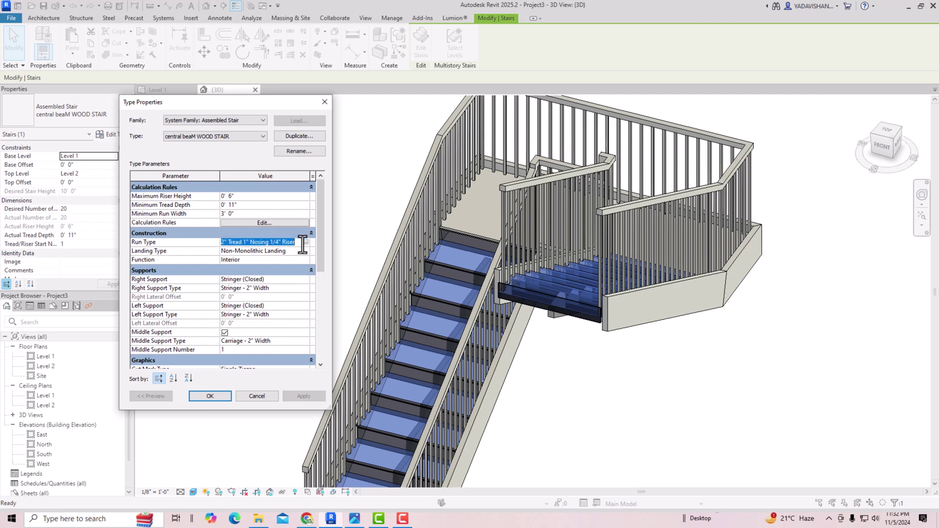
{"action": "left_click", "coordinate": [306, 242]}
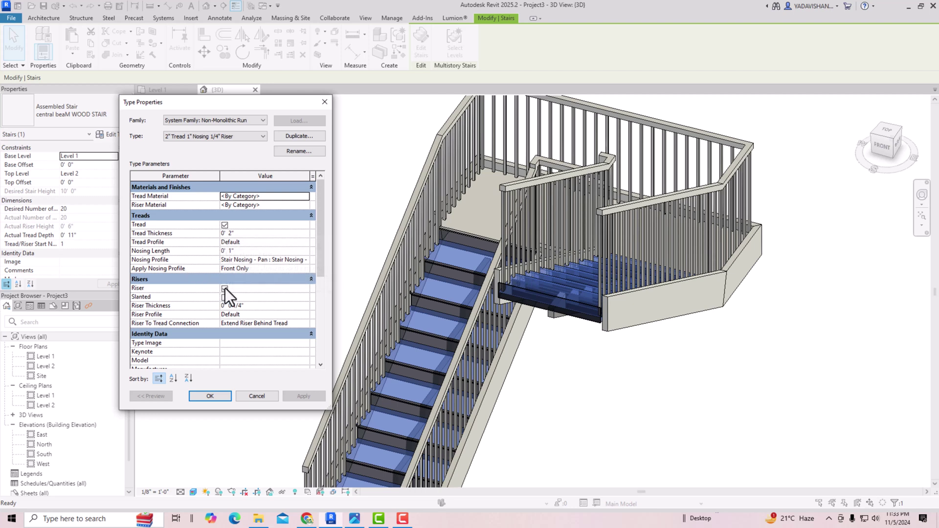
{"action": "left_click", "coordinate": [225, 288]}
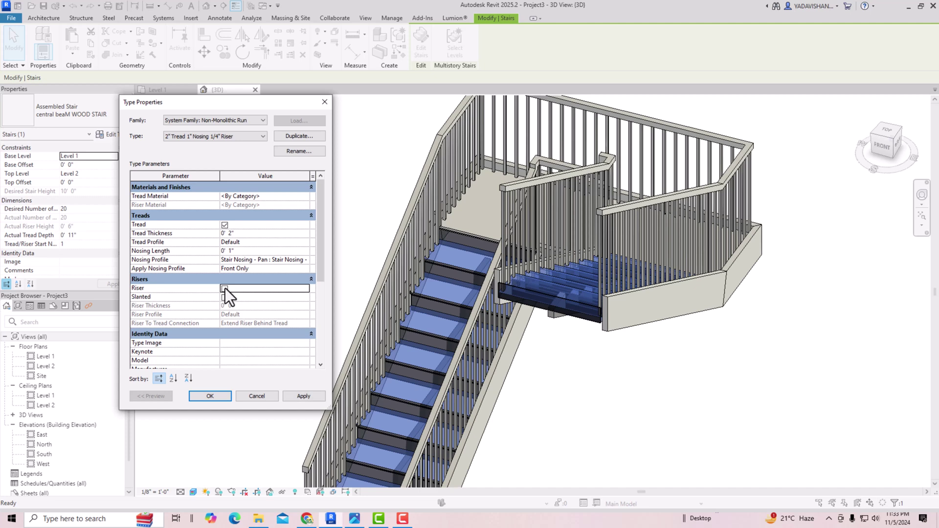
{"action": "left_click", "coordinate": [299, 397]}
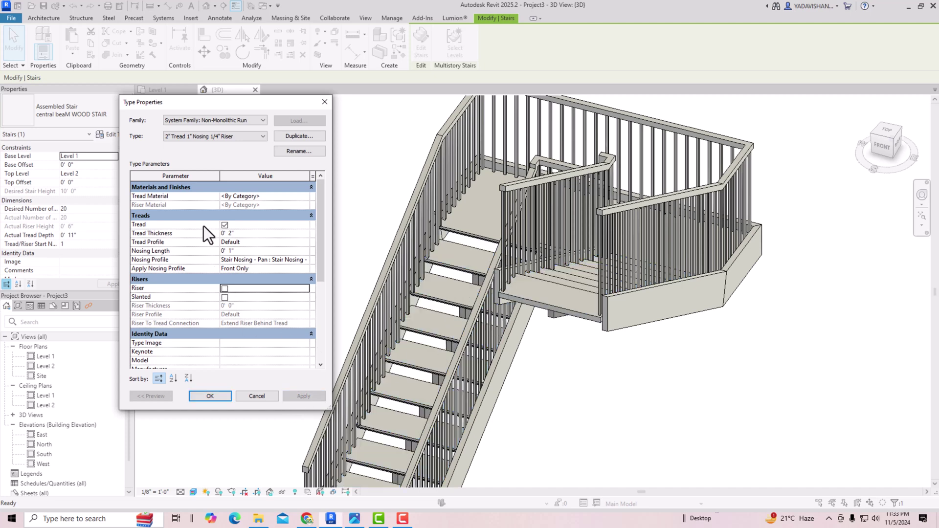
Step: Create a new material named WOOD for the tread material of the stair's run type
{"action": "left_click", "coordinate": [266, 196]}
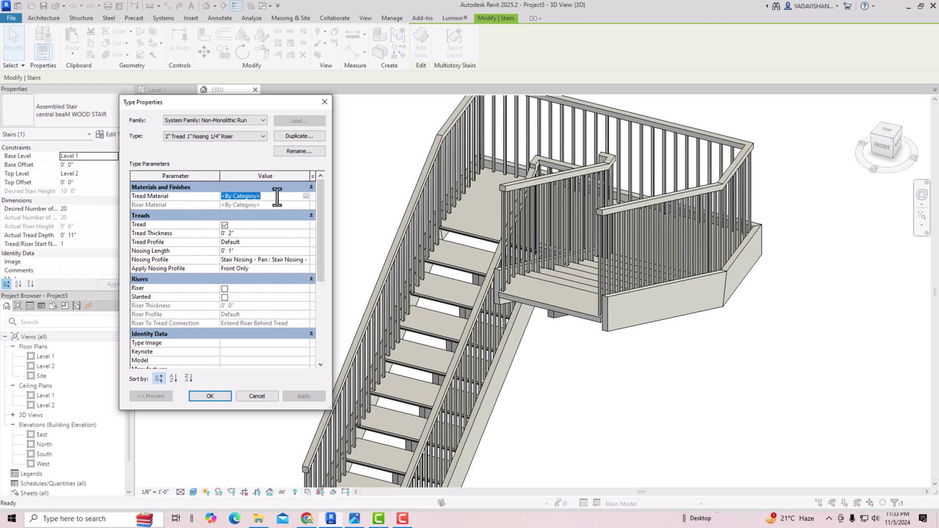
{"action": "left_click", "coordinate": [305, 196]}
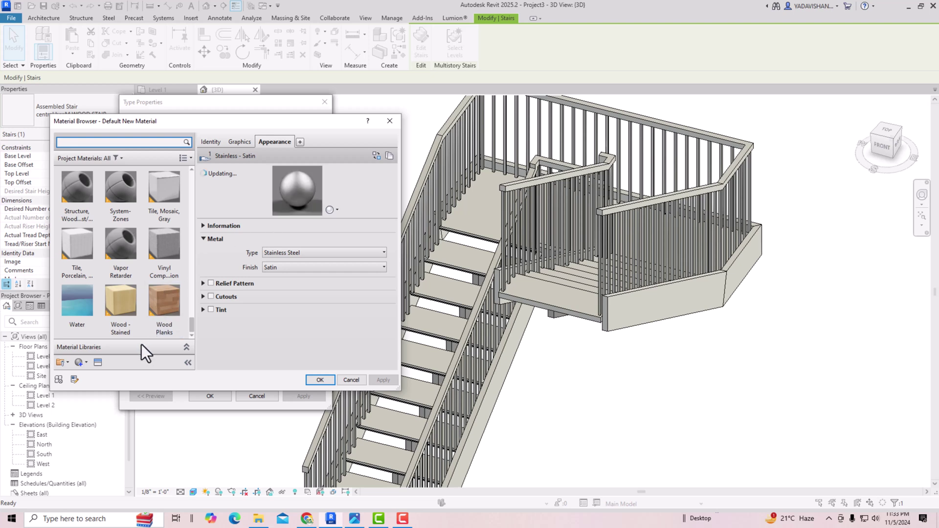
{"action": "left_click", "coordinate": [85, 363]}
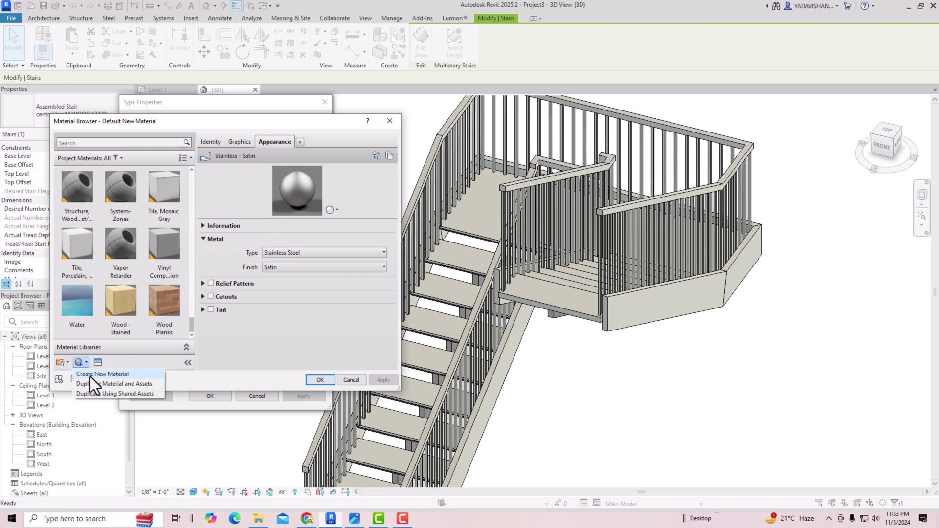
{"action": "left_click", "coordinate": [90, 375]}
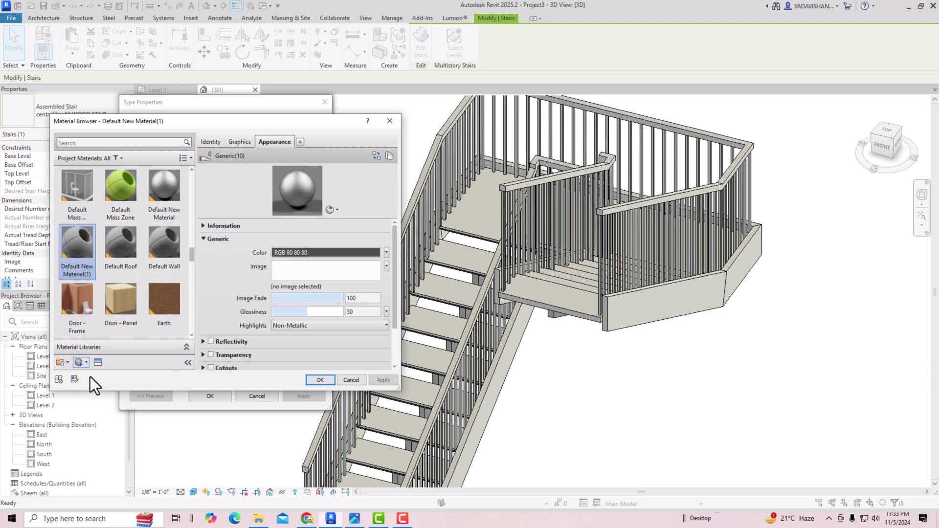
{"action": "right_click", "coordinate": [83, 265]}
{"action": "left_click", "coordinate": [101, 305]}
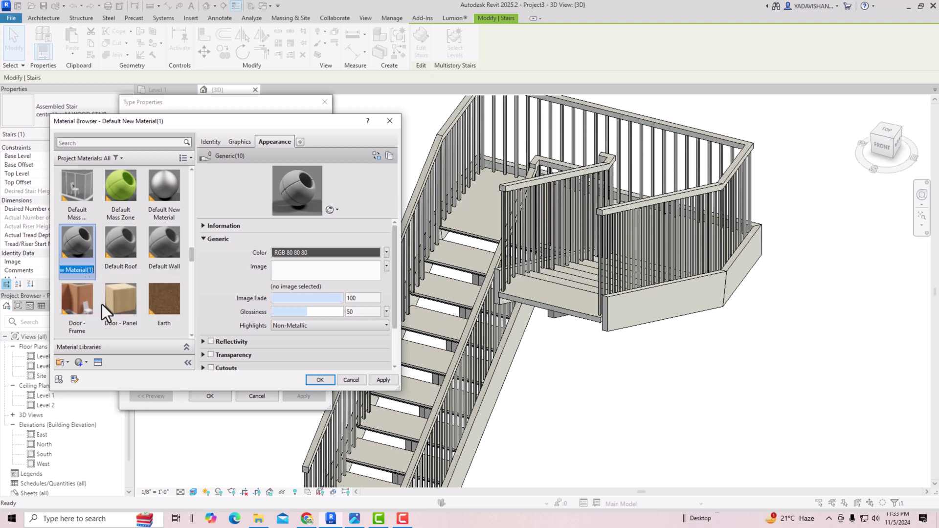
{"action": "type", "text": "WOOD"}
Step: Give the WOOD material the Wax - Black on Red Wood appearance asset and apply it to the treads
{"action": "left_click", "coordinate": [98, 362]}
{"action": "left_click", "coordinate": [478, 139]}
{"action": "type", "text": "WOOD"}
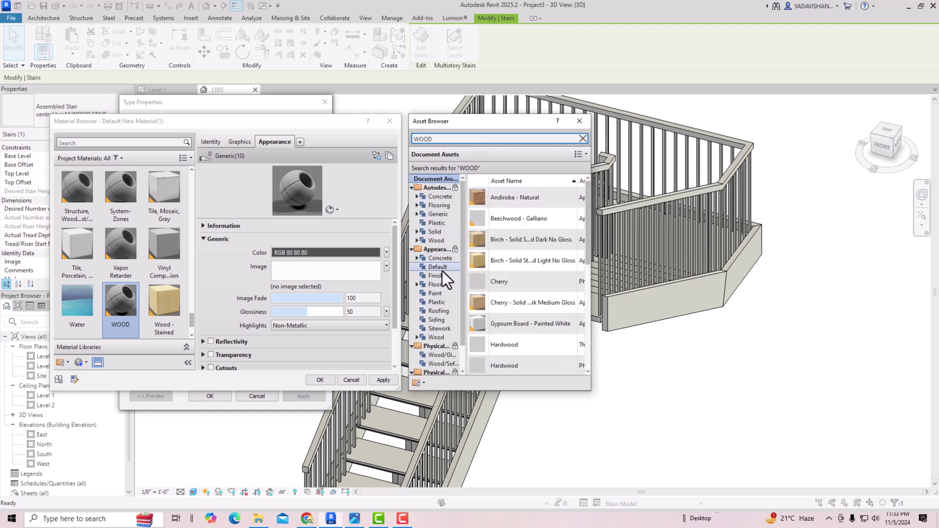
{"action": "left_click", "coordinate": [442, 277]}
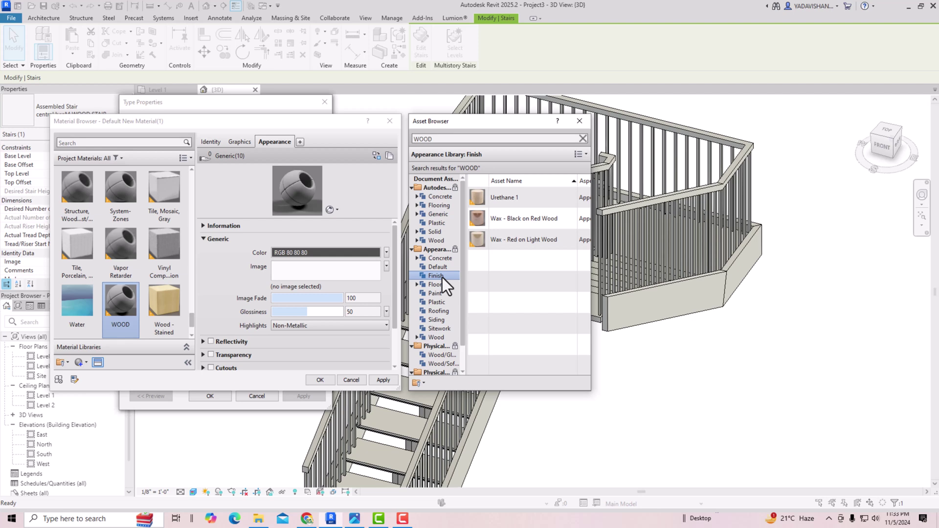
{"action": "double_click", "coordinate": [521, 223]}
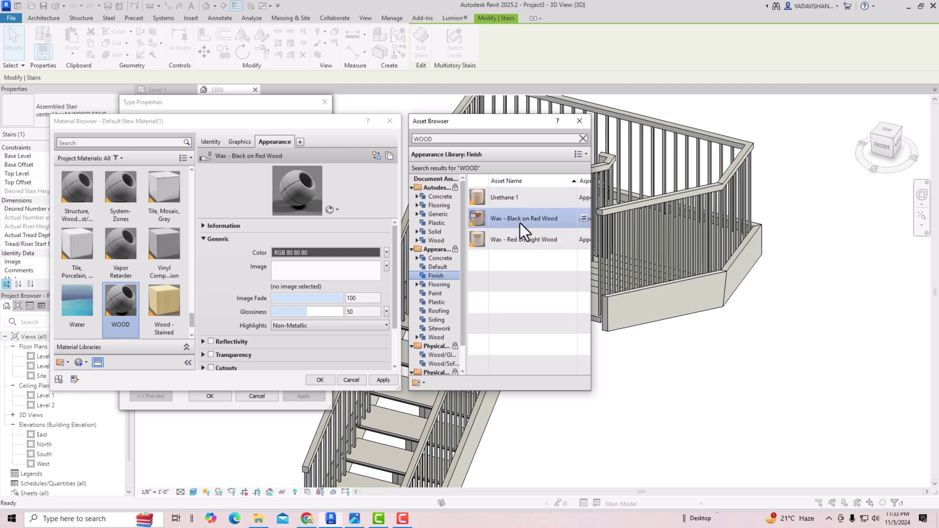
{"action": "left_click", "coordinate": [580, 122]}
{"action": "left_click", "coordinate": [383, 380]}
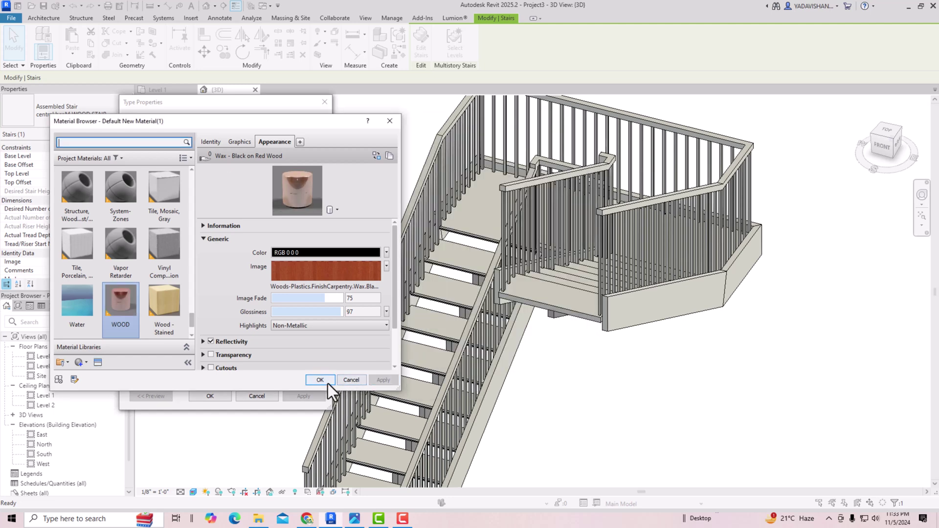
{"action": "left_click", "coordinate": [327, 384]}
{"action": "left_click", "coordinate": [303, 396]}
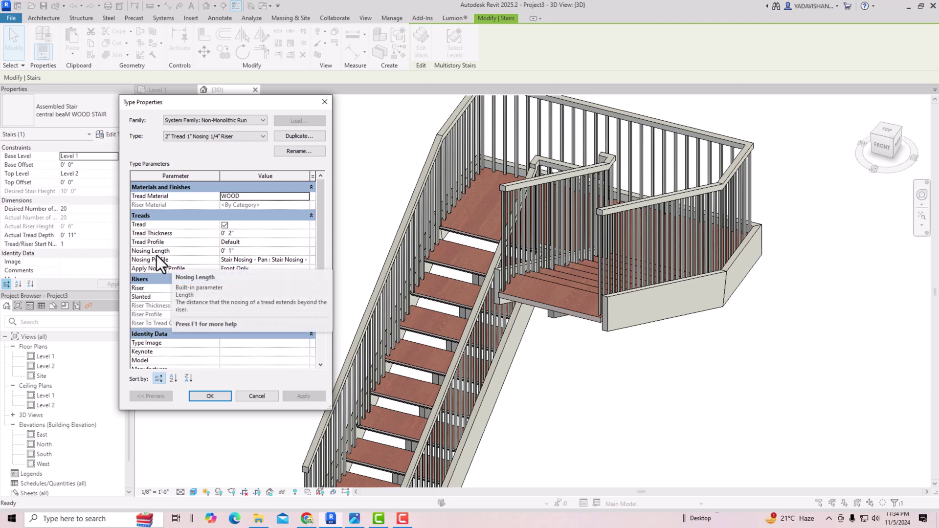
Step: Set the nosing length of the run type to 2" and apply the change
{"action": "left_click", "coordinate": [237, 252]}
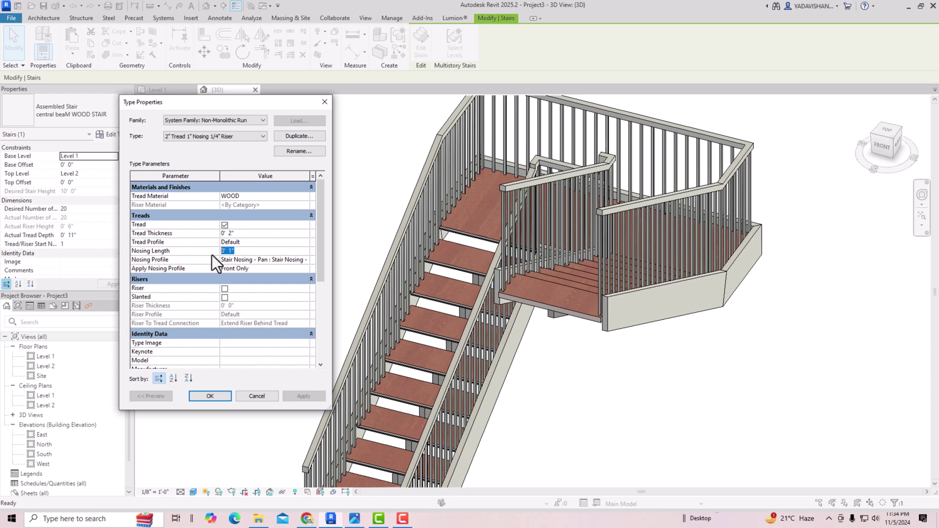
{"action": "type", "text": "2\""}
{"action": "left_click", "coordinate": [305, 395]}
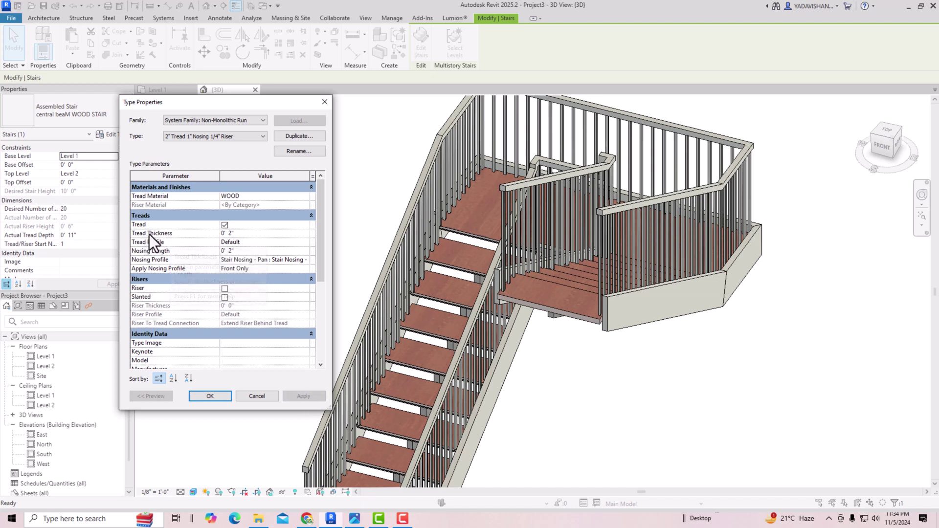
Step: Try a 3" tread thickness on the run type and set it back to 2"
{"action": "left_click", "coordinate": [241, 233]}
{"action": "left_click", "coordinate": [307, 399]}
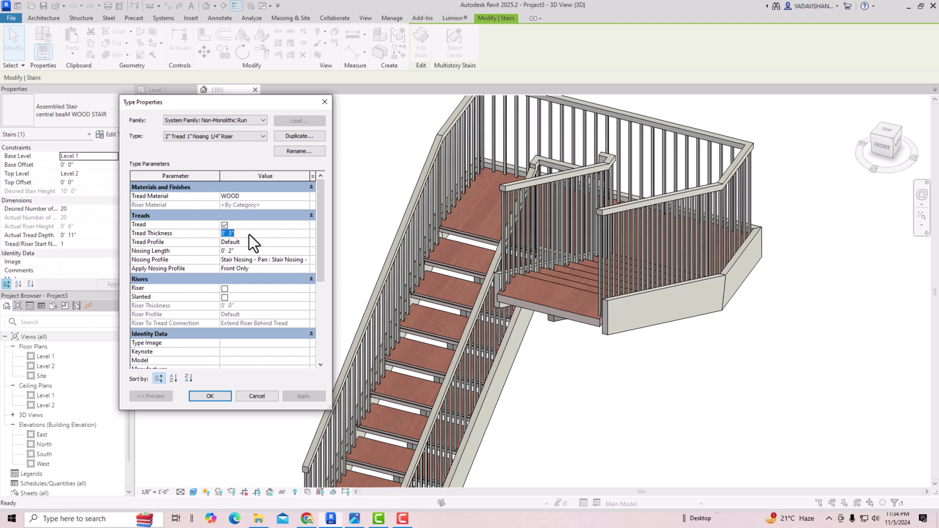
{"action": "type", "text": "2\""}
{"action": "left_click", "coordinate": [294, 397]}
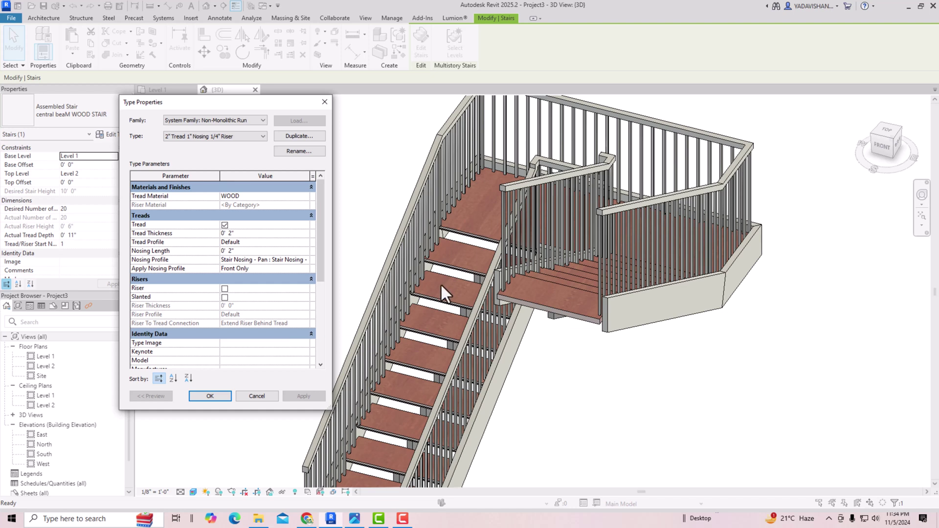
Step: Apply and confirm the run type and stair type properties, and deselect the stair
{"action": "scroll", "coordinate": [224, 311], "scroll_direction": "down", "scroll_amount": 5}
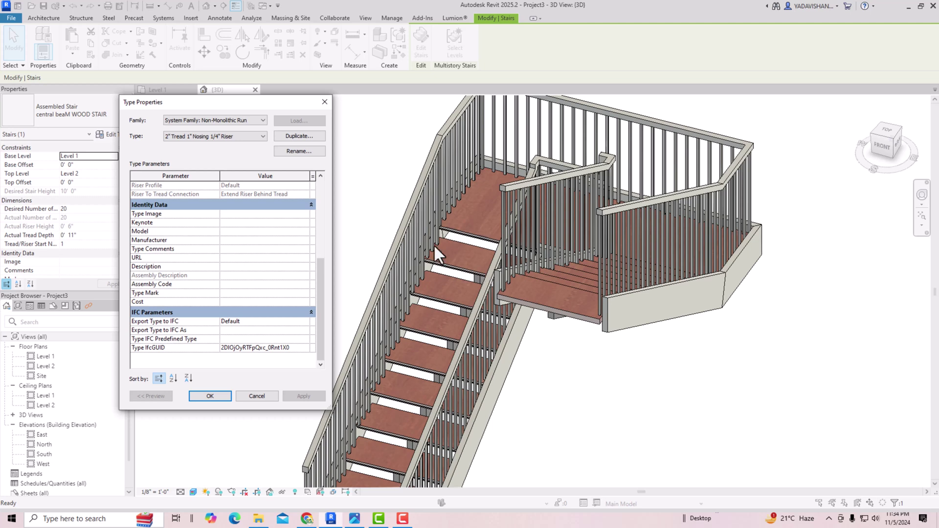
{"action": "left_click", "coordinate": [204, 395]}
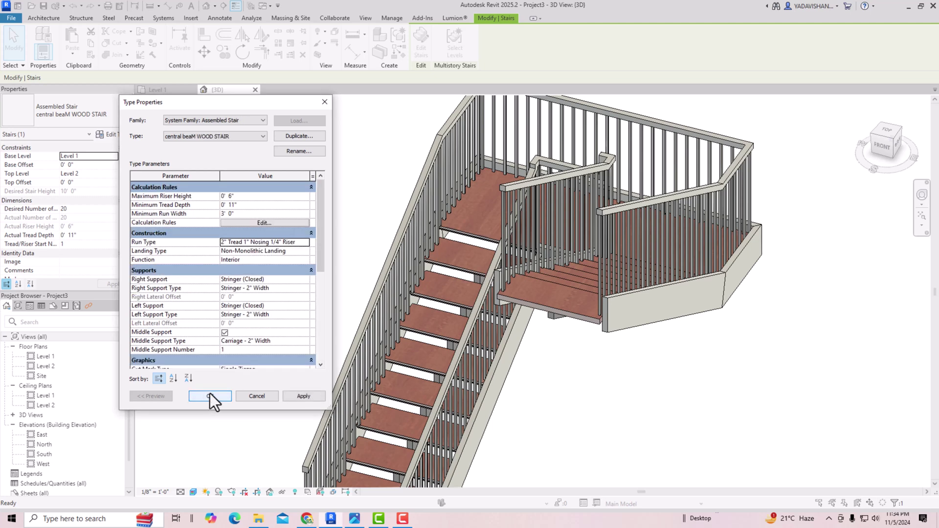
{"action": "left_click", "coordinate": [313, 393]}
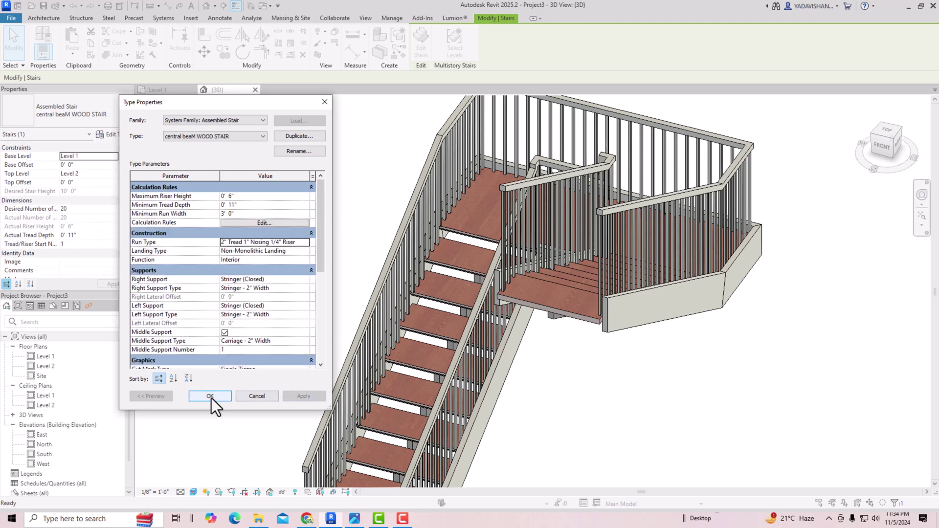
{"action": "left_click", "coordinate": [211, 396]}
{"action": "left_click", "coordinate": [316, 286]}
Step: Change the stair's outer railing to the Glass Panel - Bottom Fill type
{"action": "scroll", "coordinate": [387, 138], "scroll_direction": "down", "scroll_amount": 2}
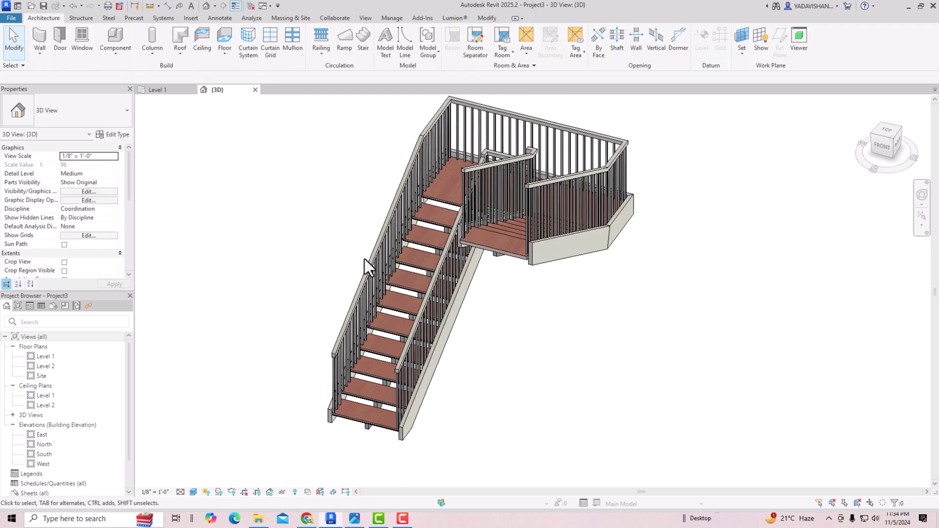
{"action": "scroll", "coordinate": [364, 413], "scroll_direction": "up", "scroll_amount": 2}
{"action": "scroll", "coordinate": [362, 410], "scroll_direction": "up", "scroll_amount": 1}
{"action": "scroll", "coordinate": [343, 452], "scroll_direction": "down", "scroll_amount": 3}
{"action": "left_click", "coordinate": [342, 324]}
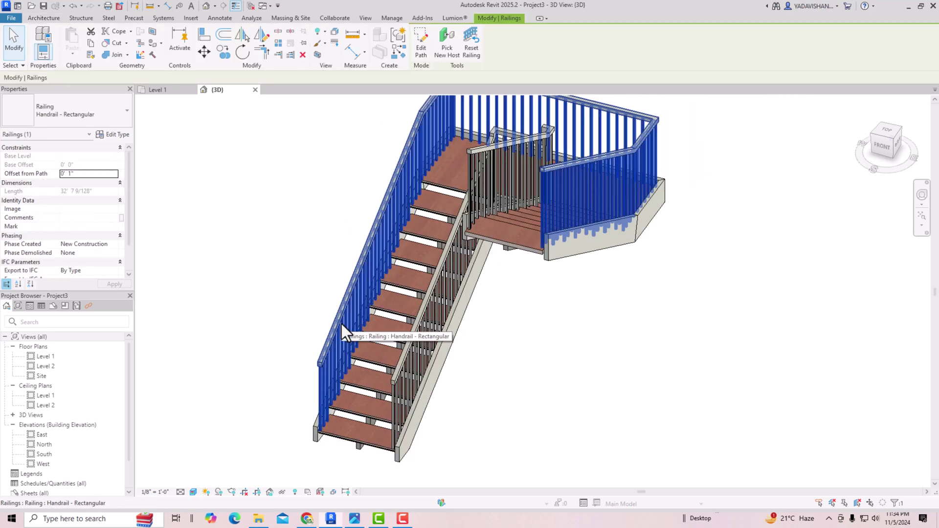
{"action": "left_click", "coordinate": [91, 108]}
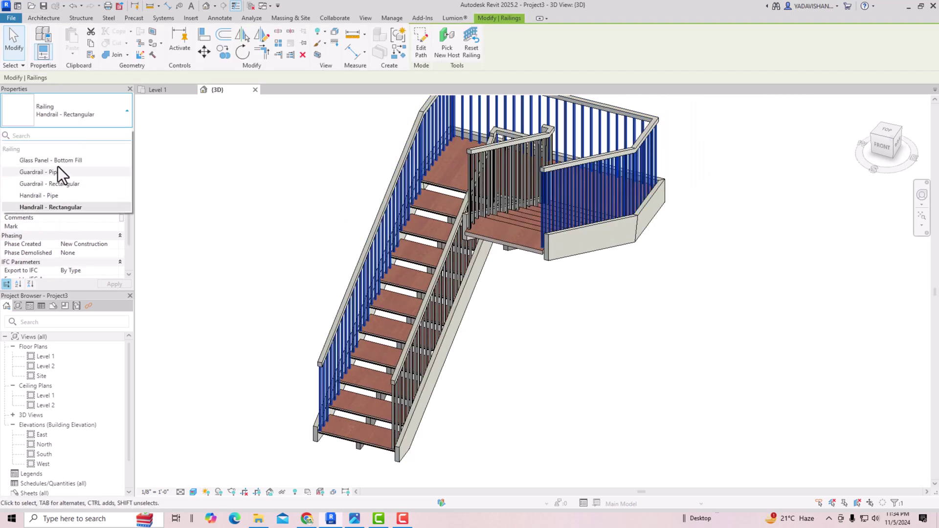
{"action": "left_click", "coordinate": [60, 160]}
{"action": "left_click", "coordinate": [228, 248]}
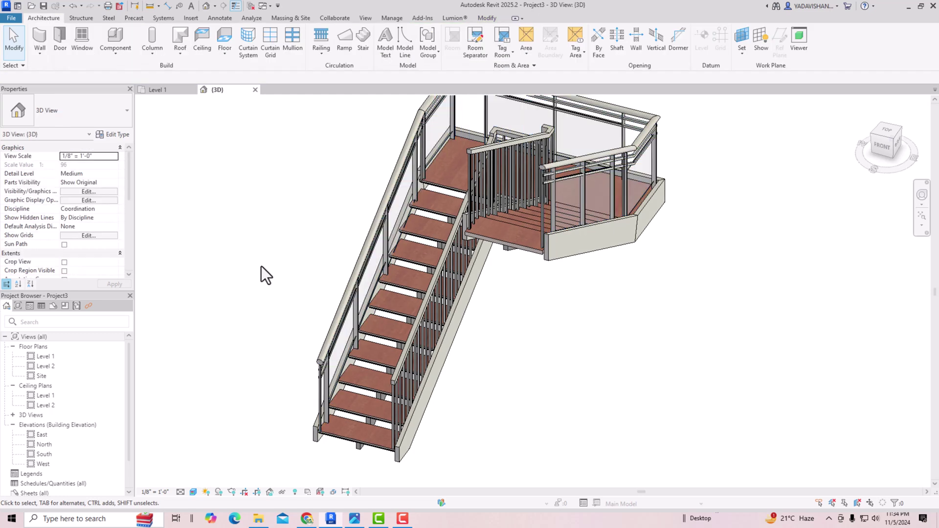
Step: Change the stair's inner railing to the Glass Panel - Bottom Fill type as well
{"action": "left_click", "coordinate": [422, 319]}
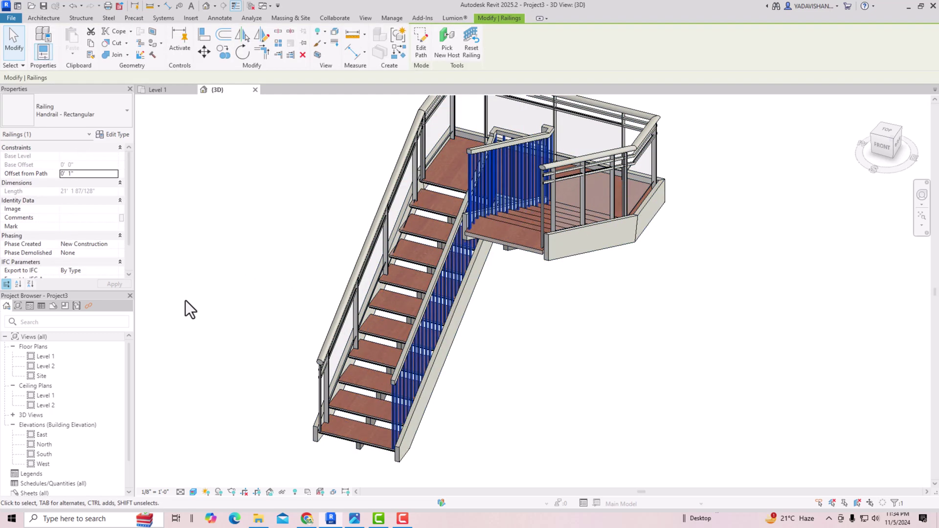
{"action": "left_click", "coordinate": [100, 112]}
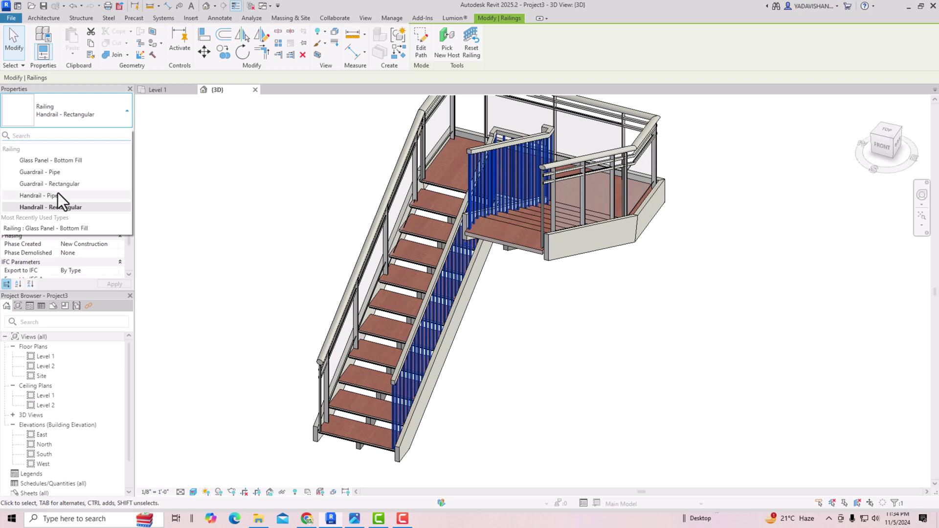
{"action": "left_click", "coordinate": [42, 163]}
{"action": "left_click", "coordinate": [170, 209]}
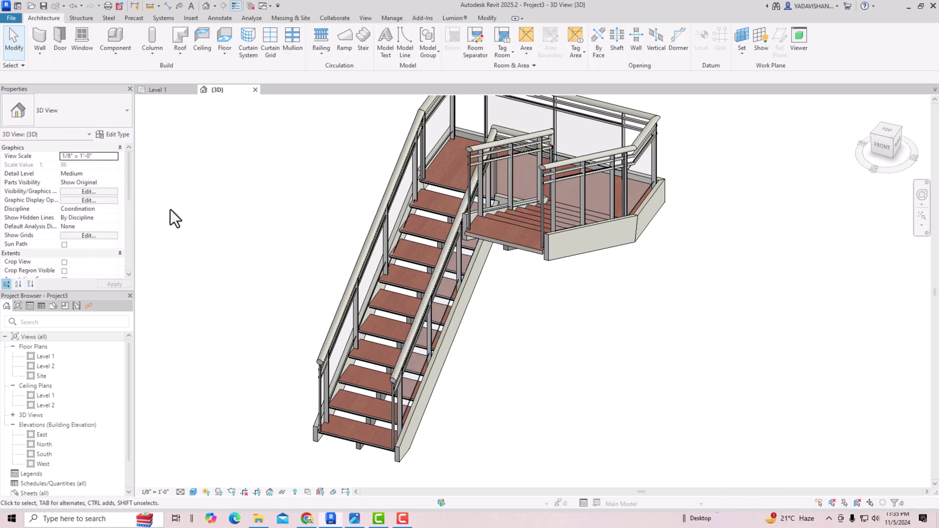
Step: Compare the modelled stair and its glass railings with the central-beam stair reference photo
{"action": "scroll", "coordinate": [171, 210], "scroll_direction": "down", "scroll_amount": 1}
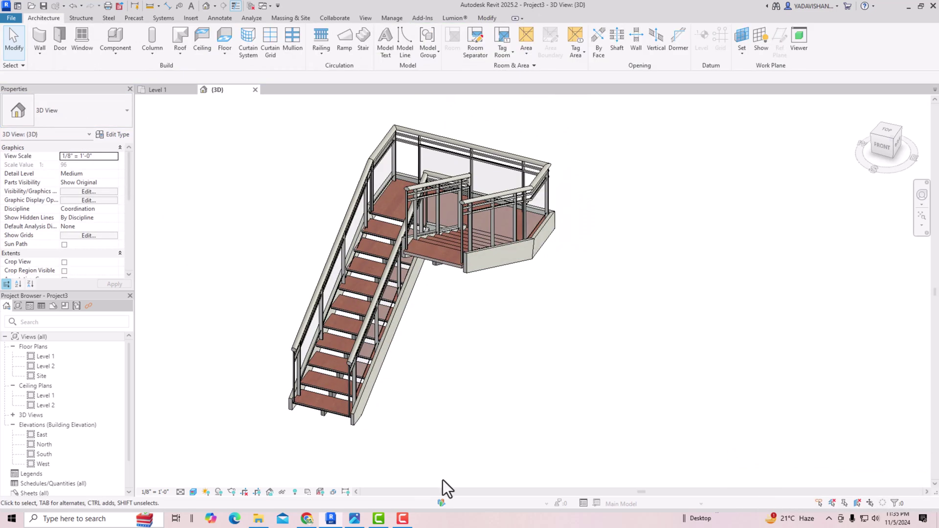
{"action": "left_click", "coordinate": [359, 517]}
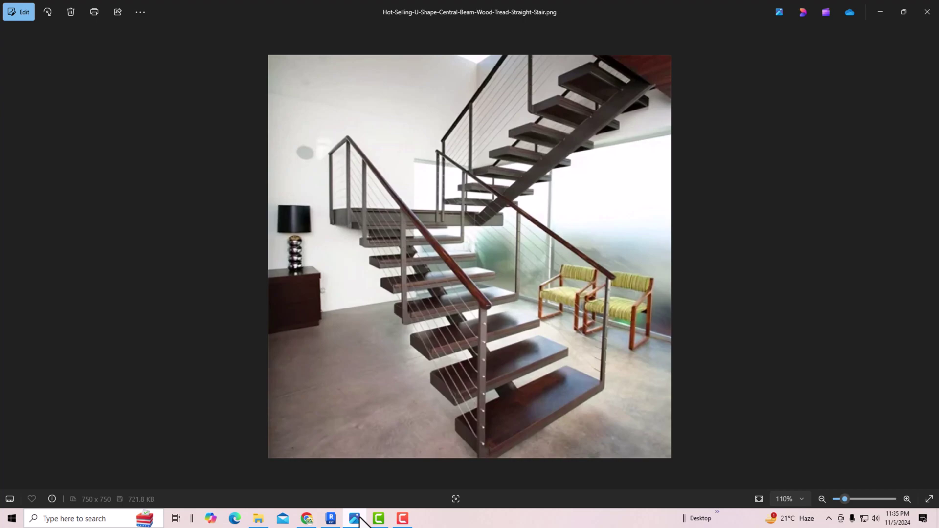
{"action": "left_click", "coordinate": [359, 517]}
{"action": "scroll", "coordinate": [350, 294], "scroll_direction": "up", "scroll_amount": 1}
{"action": "scroll", "coordinate": [457, 346], "scroll_direction": "down", "scroll_amount": 1}
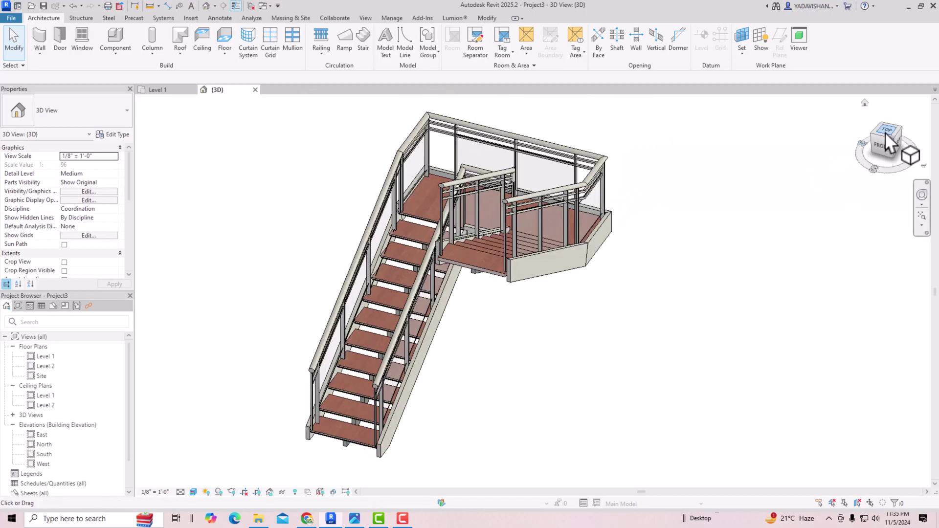
Step: Show the stair from its lower front end and turn on shadows in the 3D view
{"action": "left_click", "coordinate": [885, 132]}
{"action": "middle_click_drag", "start_coordinate": [156, 126], "coordinate": [207, 121], "text": "shift"}
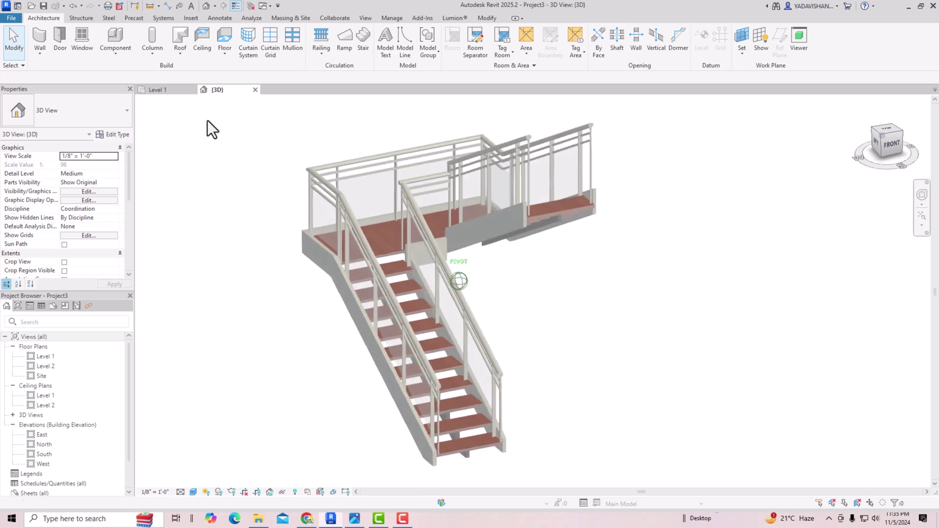
{"action": "scroll", "coordinate": [516, 442], "scroll_direction": "up", "scroll_amount": 1}
{"action": "scroll", "coordinate": [262, 465], "scroll_direction": "down", "scroll_amount": 1}
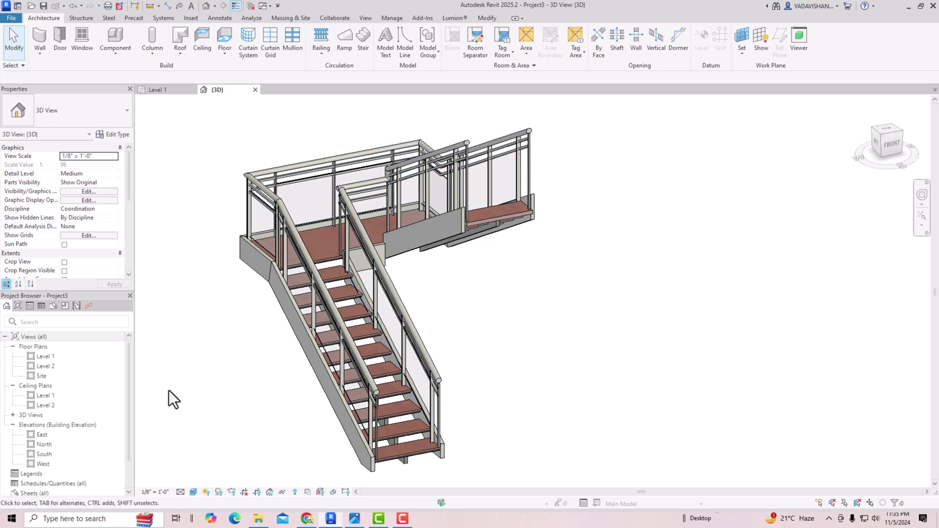
{"action": "left_click", "coordinate": [216, 494]}
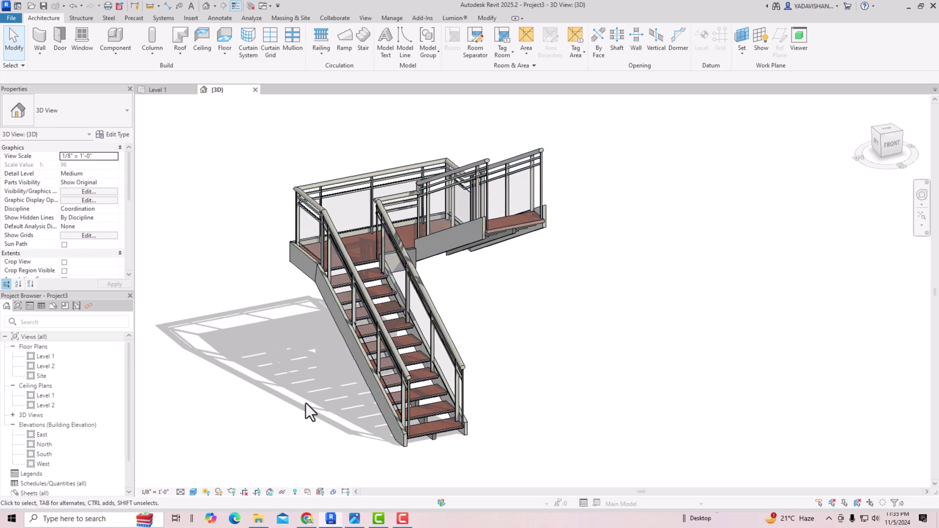
{"action": "middle_click_drag", "start_coordinate": [307, 404], "coordinate": [304, 379]}
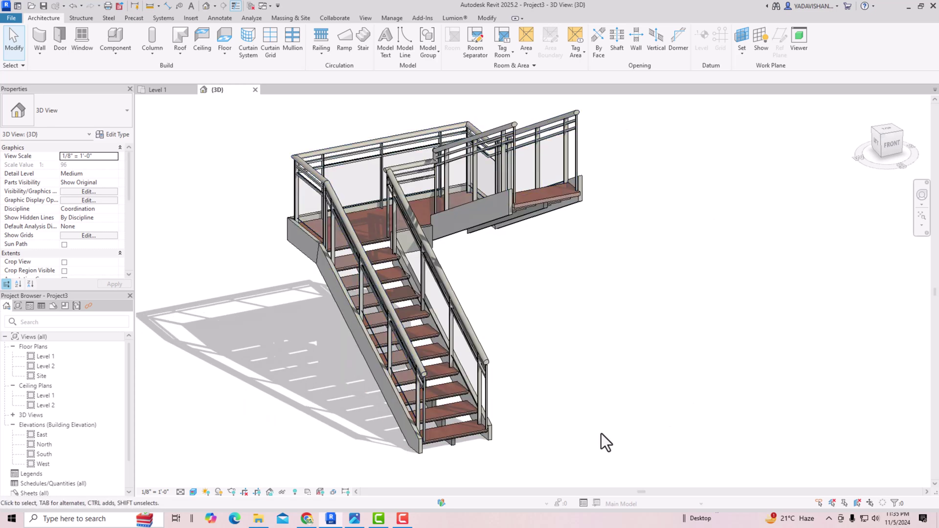